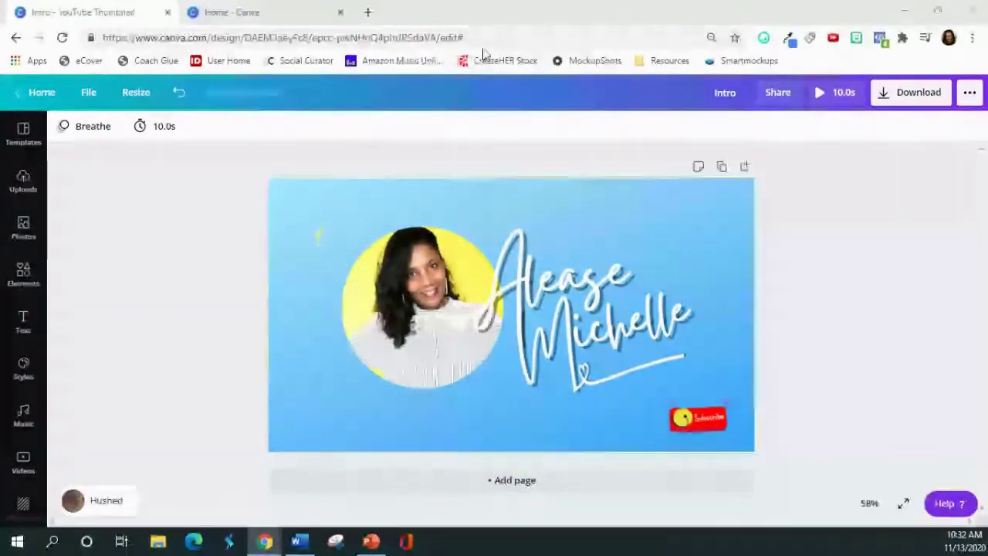
Step: Preview the finished 10-second Intro animation and return to its editing view
left_click(818, 92)
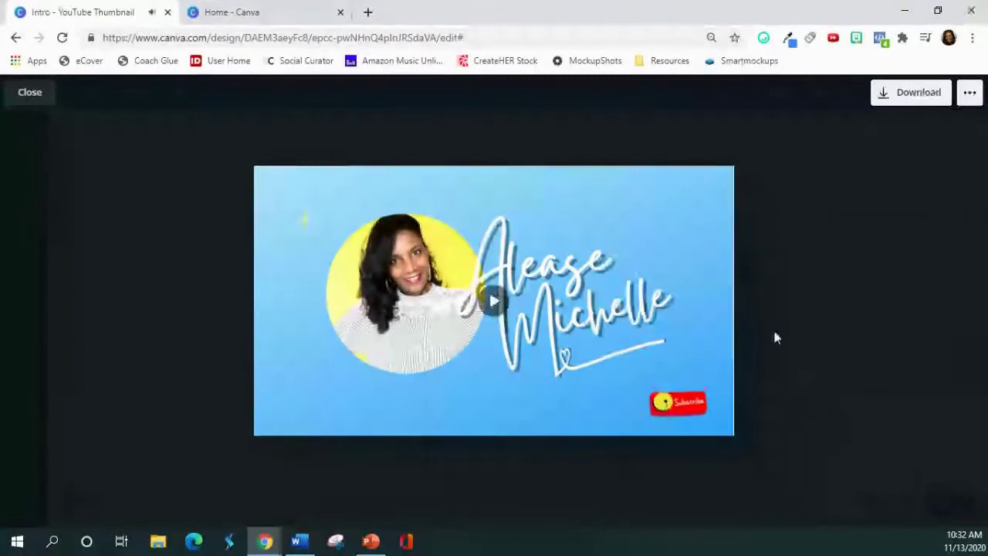
left_click(35, 94)
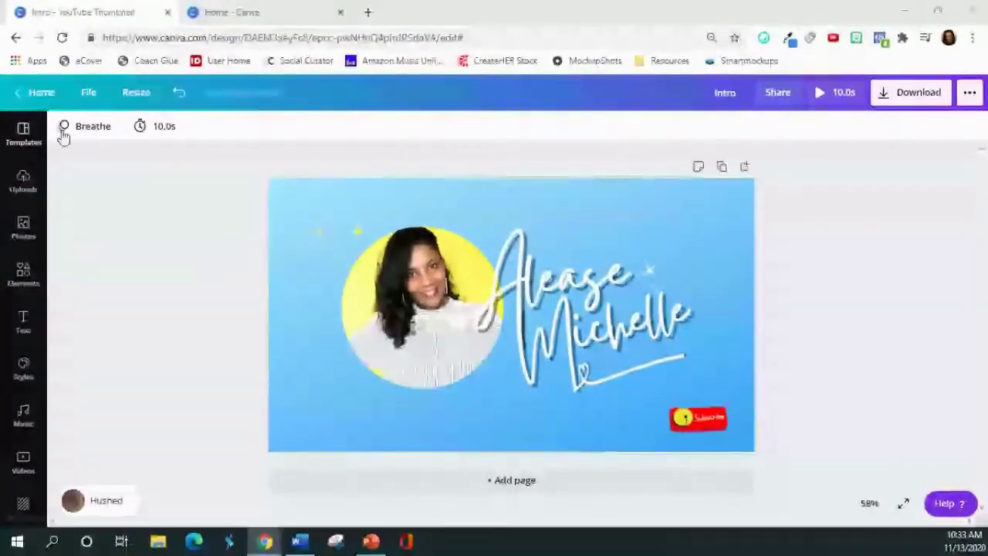
left_click(235, 14)
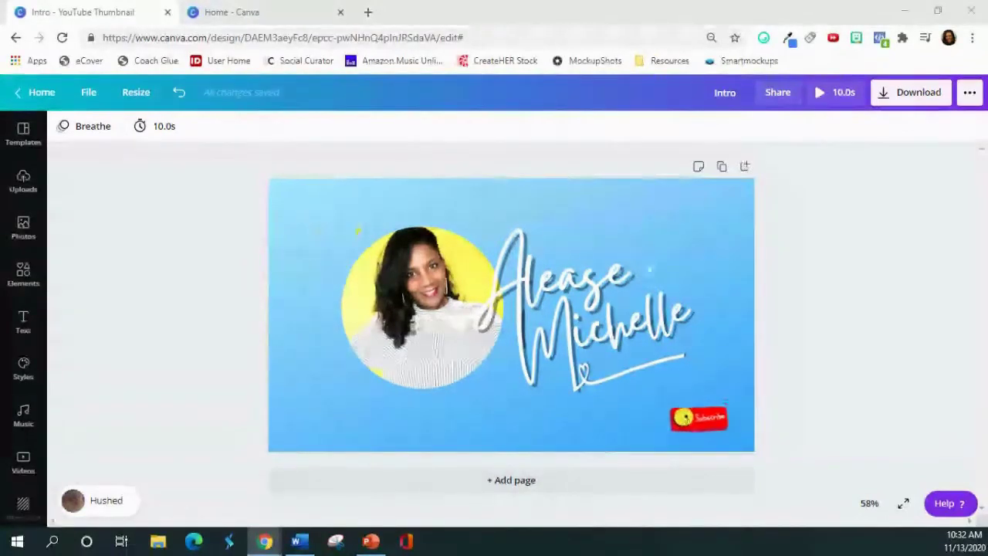
left_click(818, 94)
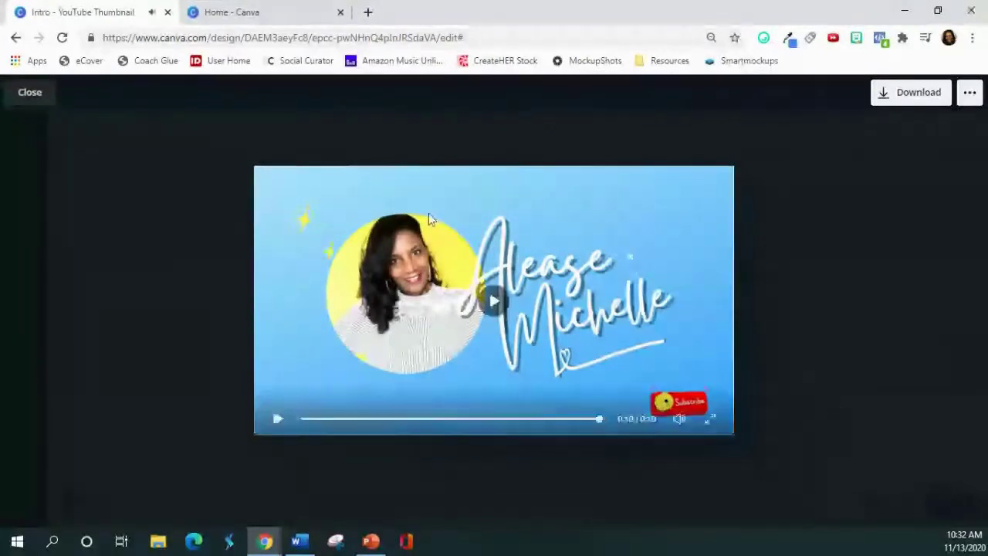
left_click(35, 96)
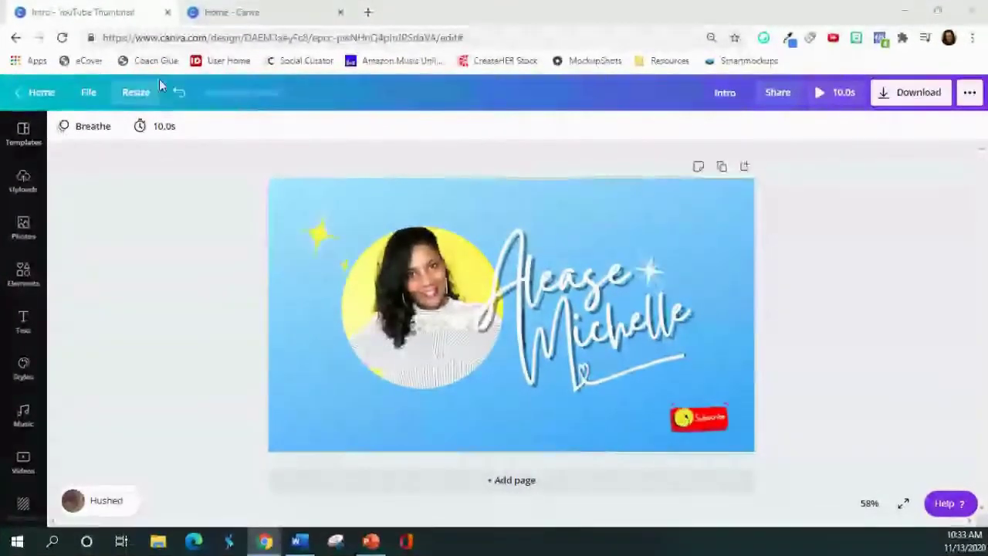
Step: Search the Canva home page for YouTube Thumbnail designs and open the Neon Green Gradient Fitness template
left_click(235, 14)
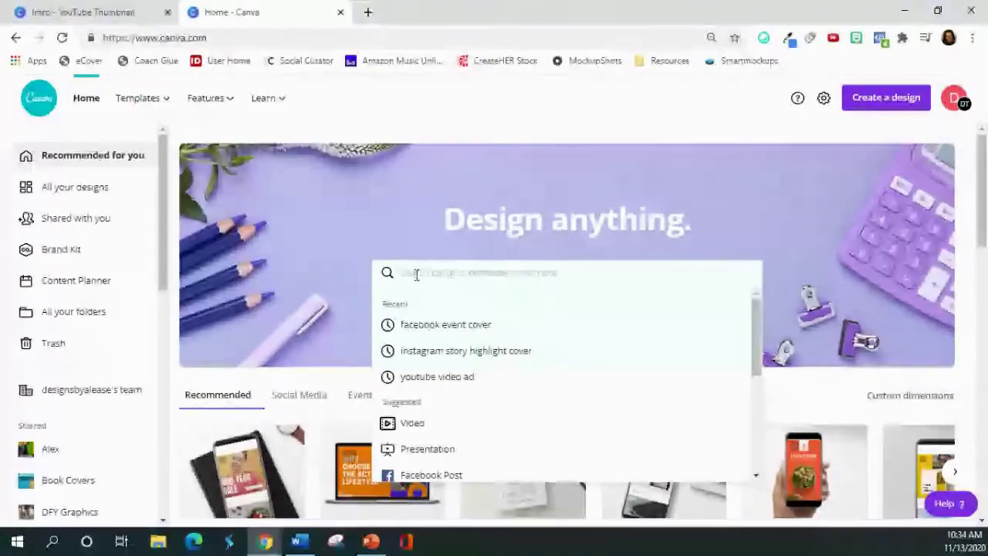
type("you")
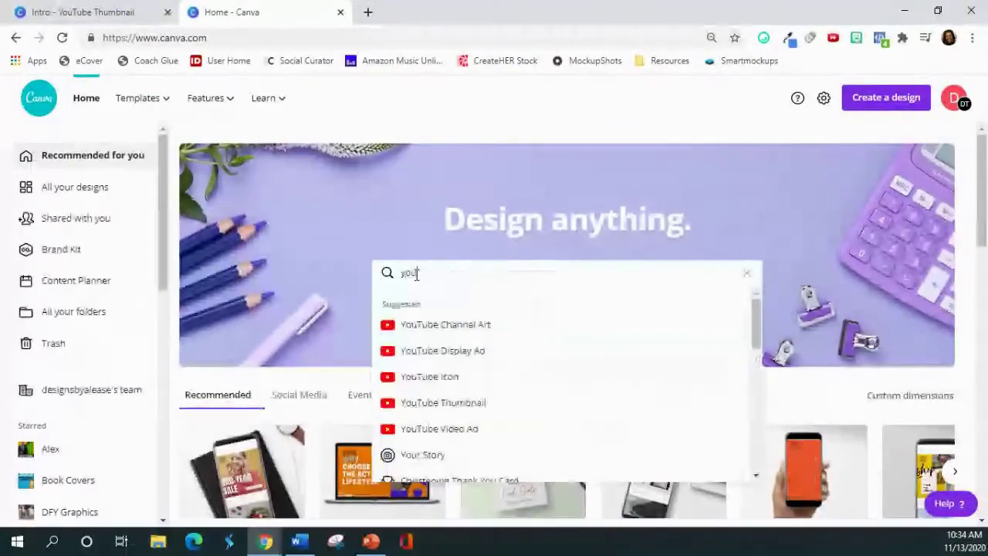
left_click(455, 407)
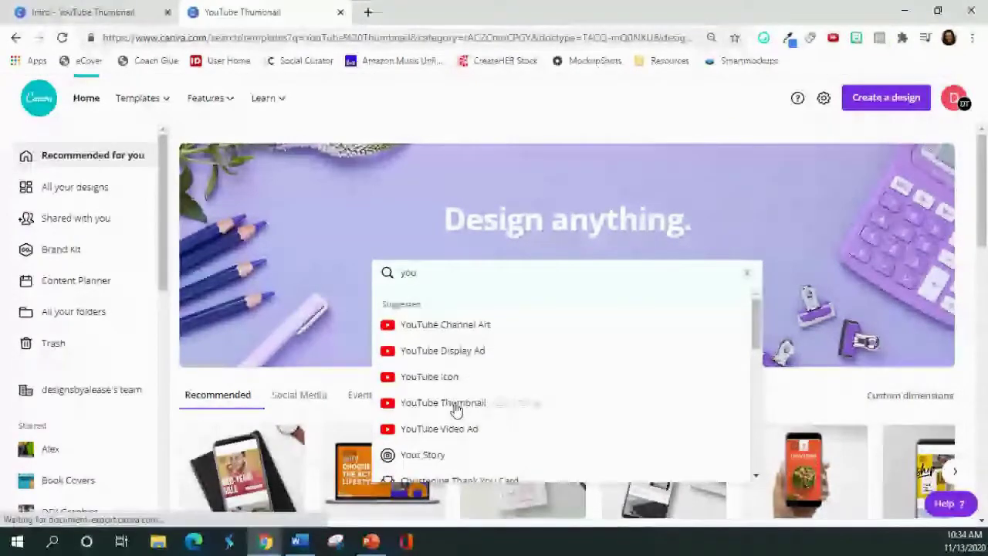
left_click(454, 405)
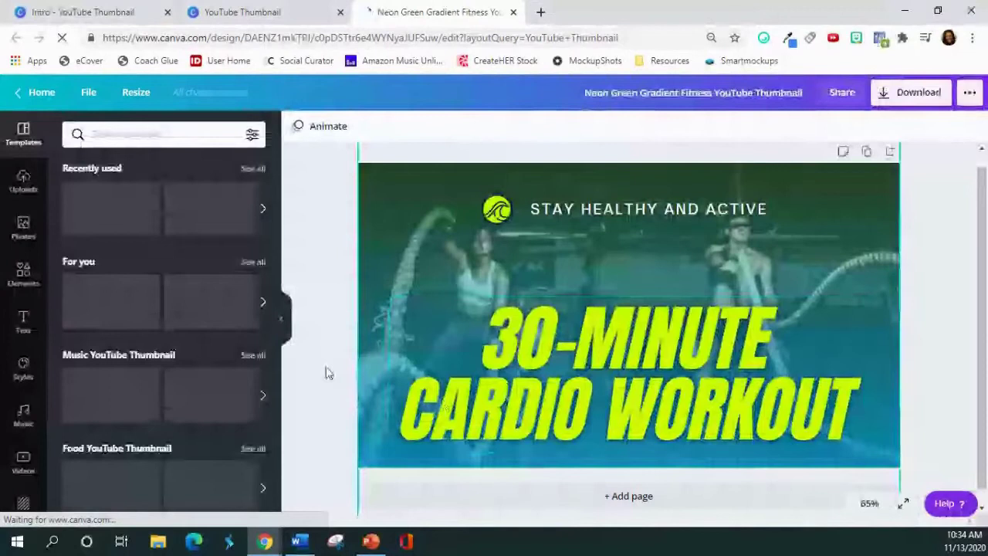
Step: Replace the fitness template's content with a blank page and remove the original page
left_click(375, 212)
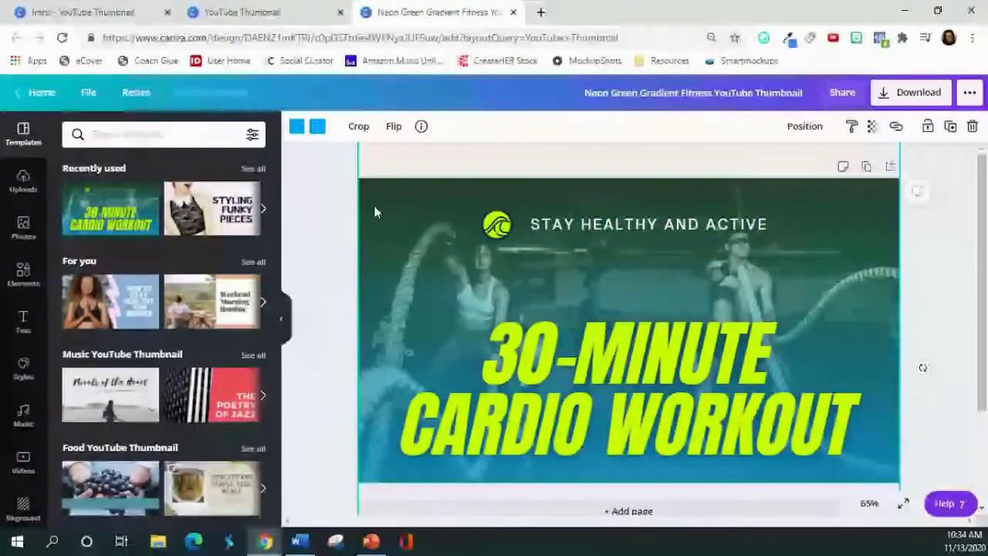
key("Delete")
key("Delete")
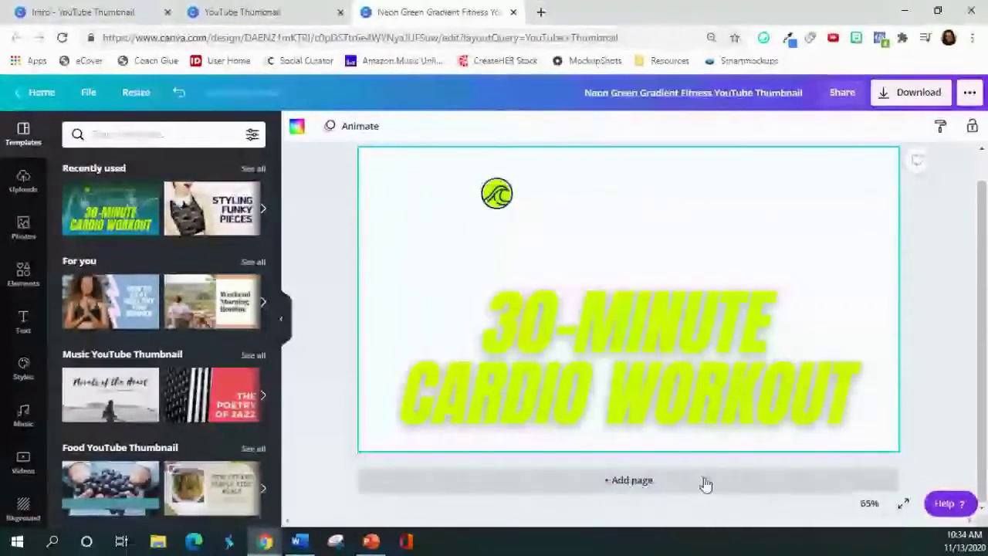
left_click(706, 481)
scroll(772, 309, "up", 5)
left_click(880, 159)
left_click(951, 276)
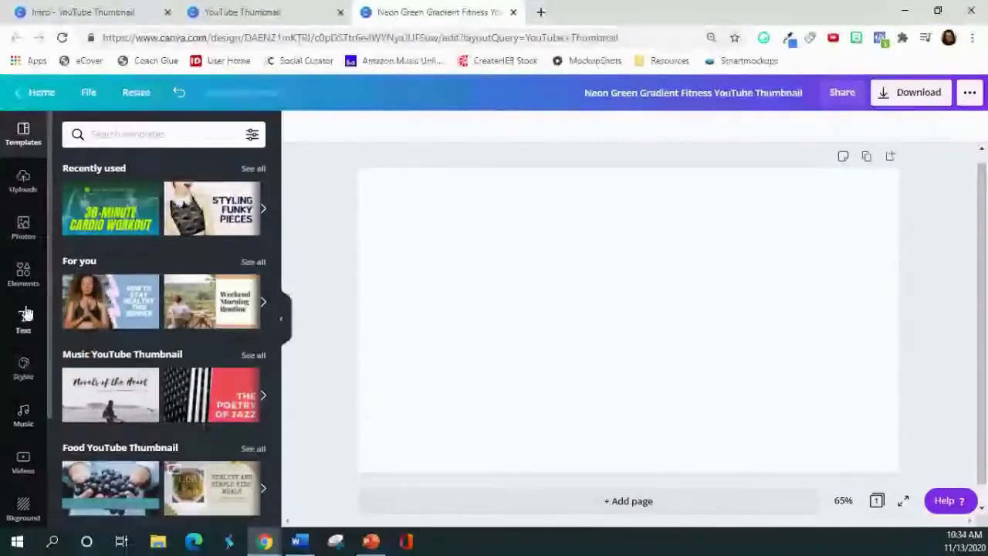
Step: Apply the recently used light-blue gradient as the blank page's background
scroll(28, 270, "down", 3)
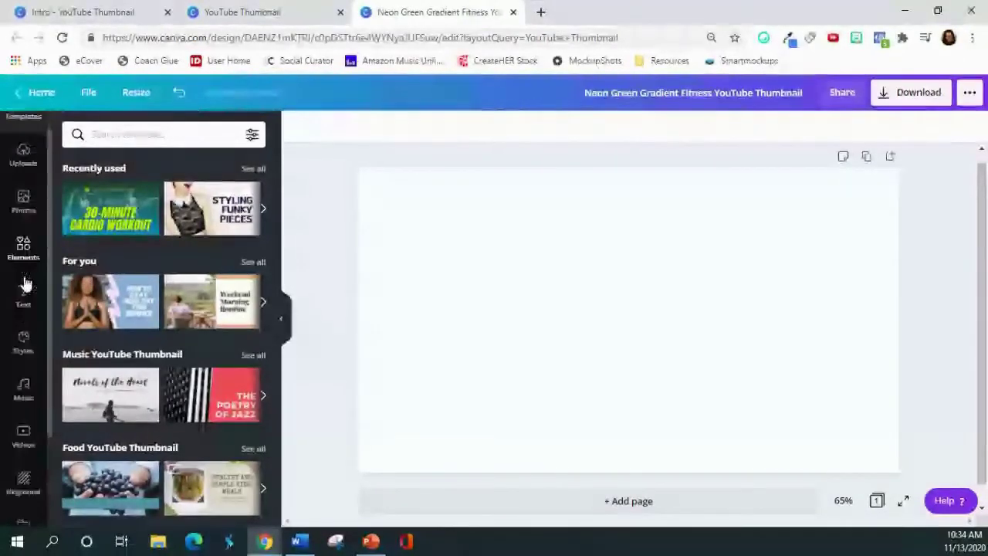
left_click(23, 364)
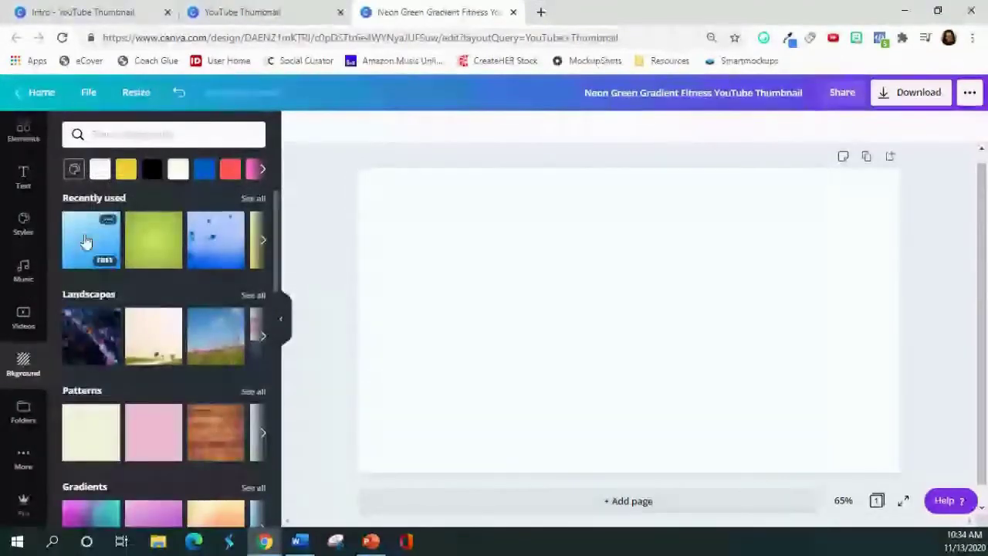
left_click(87, 241)
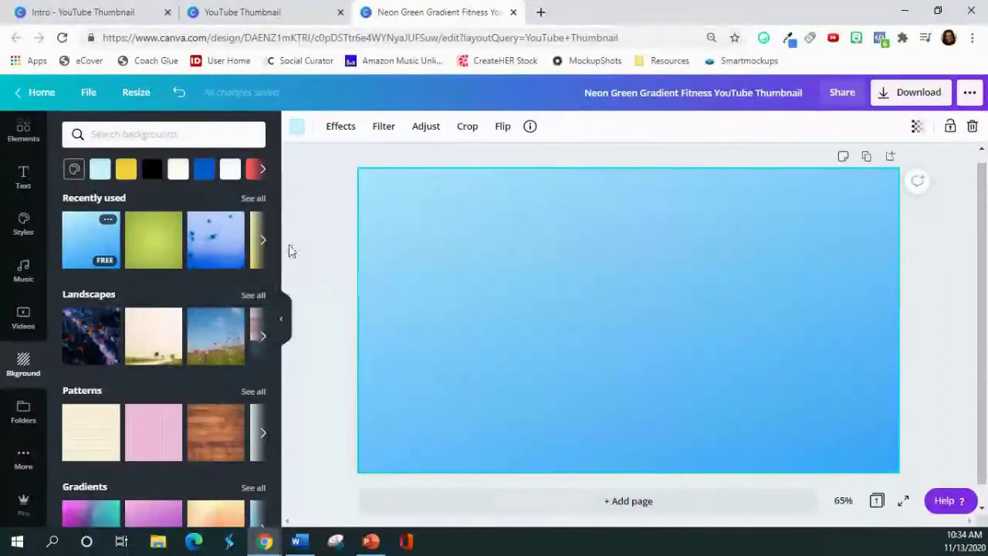
Step: Try the yellow brand color in the background gradient and restore the light-blue document color
scroll(190, 393, "down", 2)
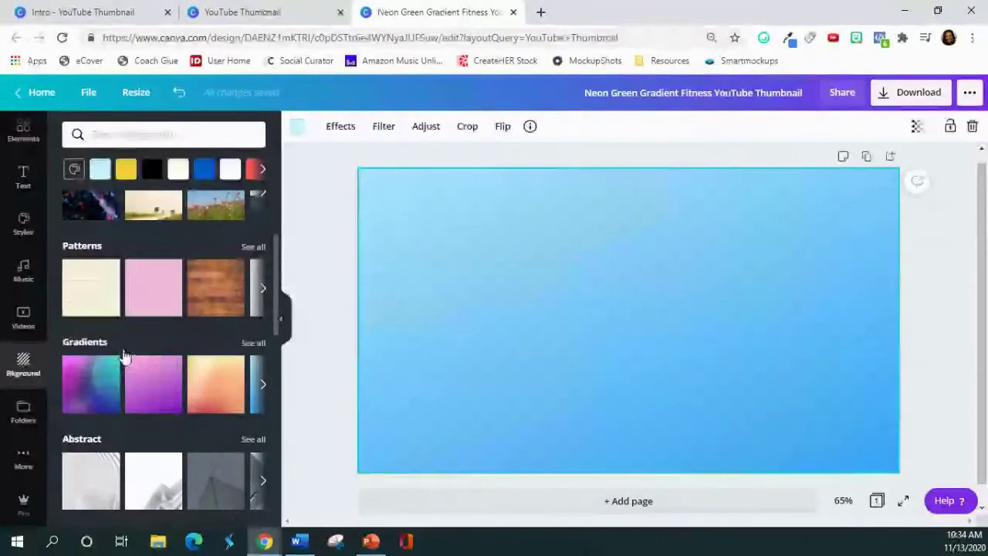
scroll(193, 270, "up", 2)
left_click(298, 129)
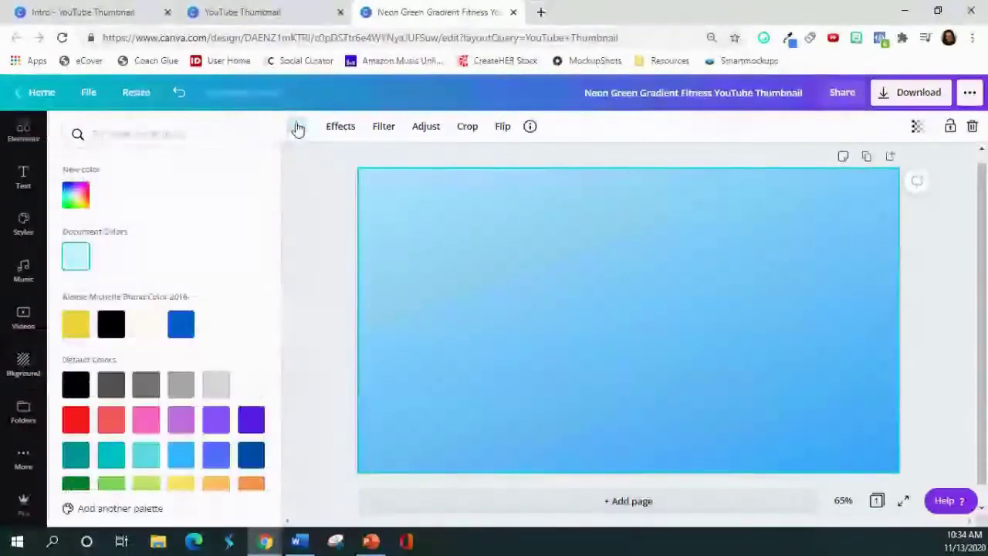
left_click(74, 326)
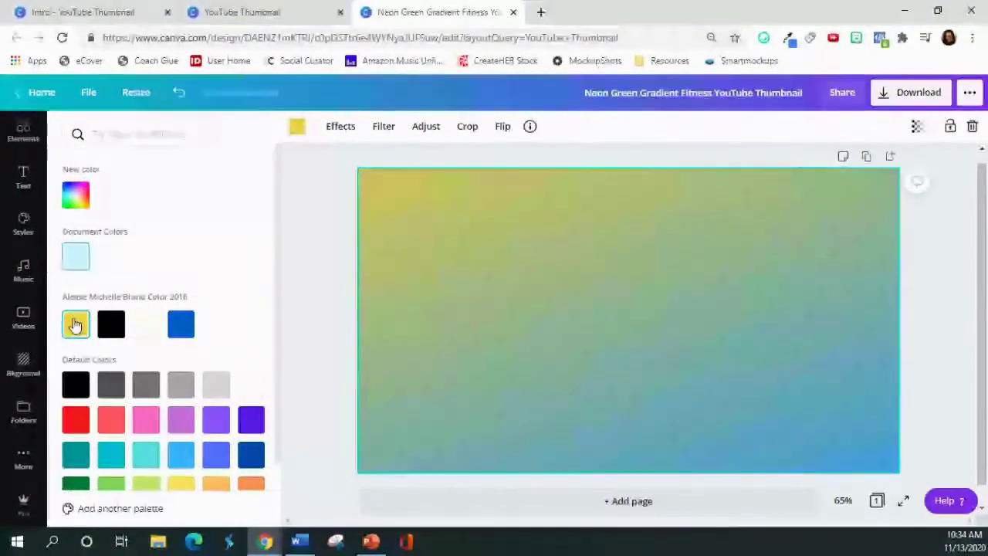
left_click(81, 255)
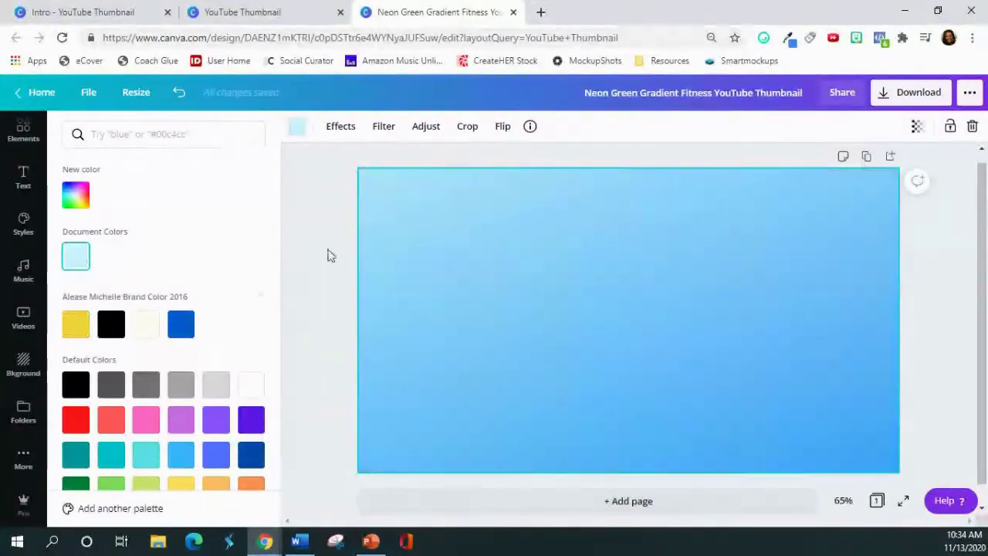
left_click(327, 256)
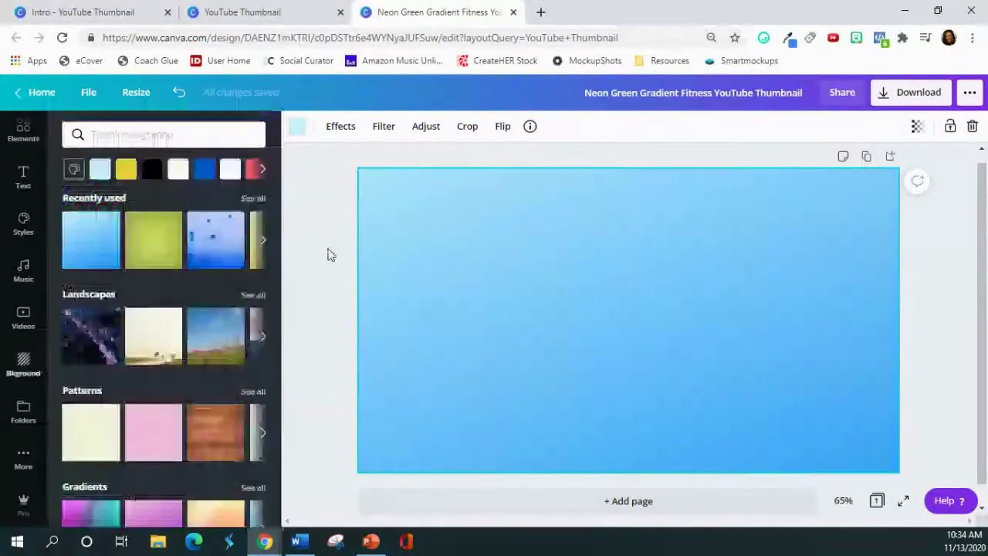
left_click(333, 292)
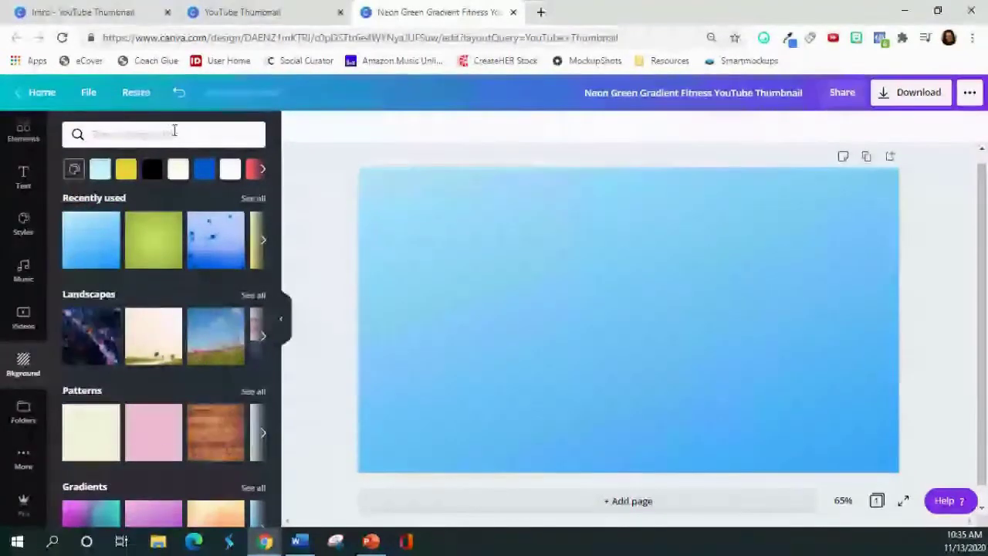
Step: Check the Intro design for reference, and add a circular photo frame to the left half of the new page
left_click(125, 12)
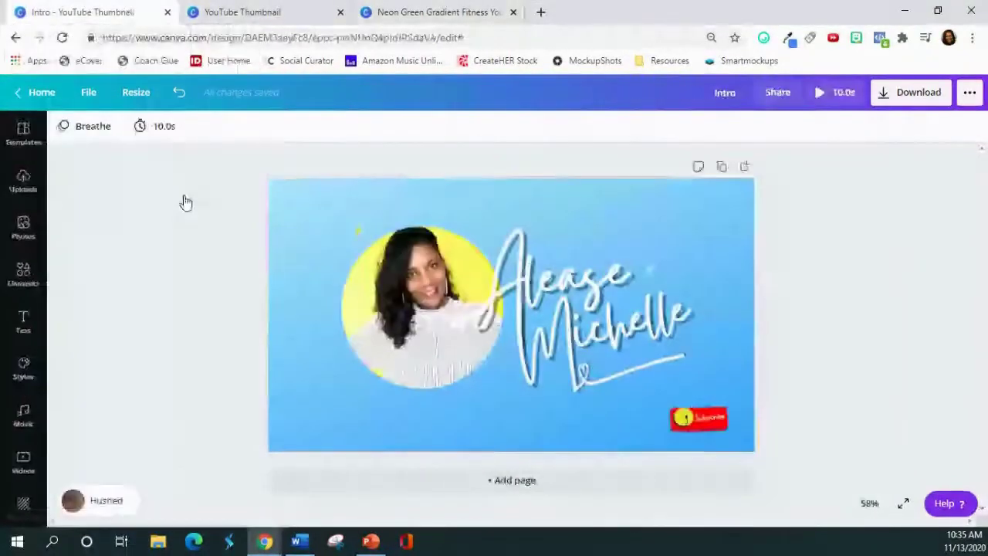
left_click(429, 14)
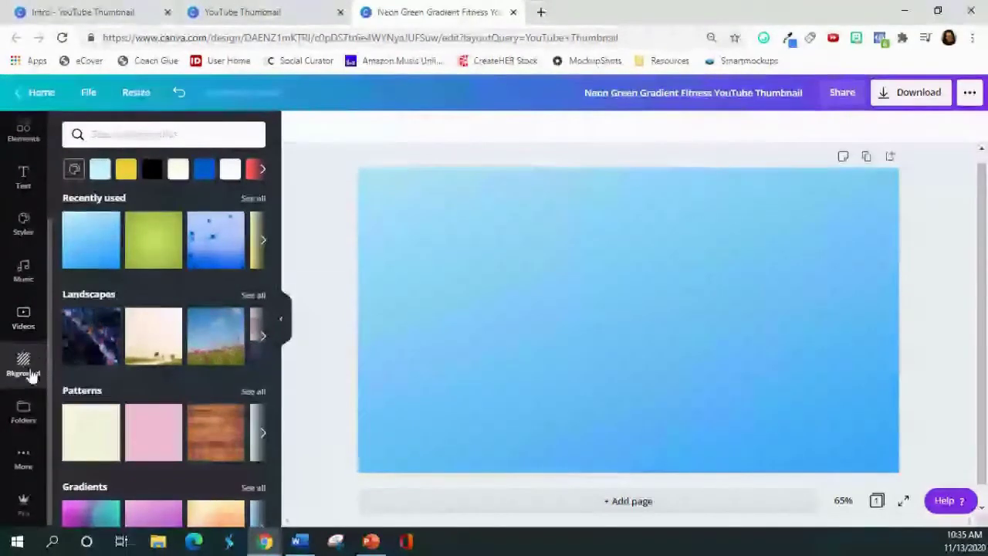
scroll(30, 359, "up", 3)
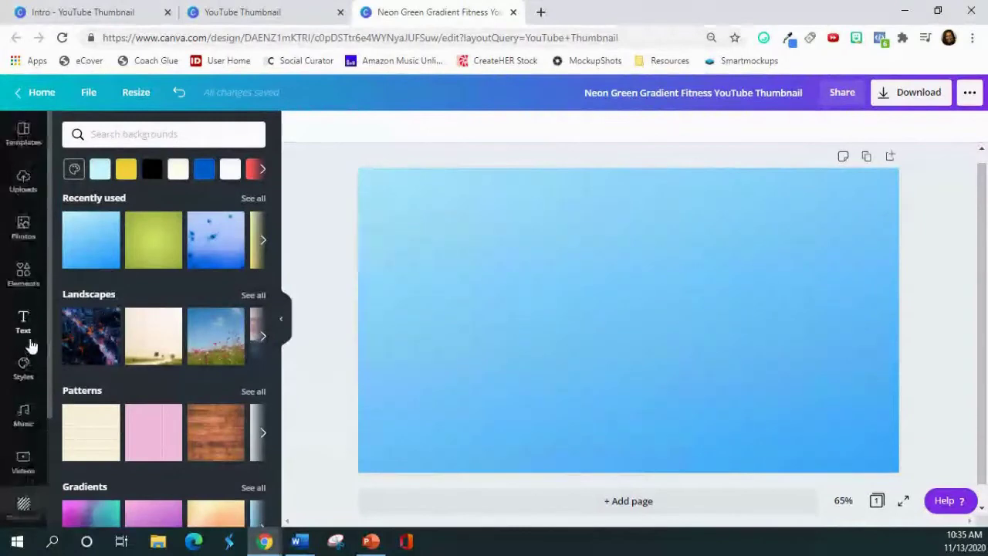
left_click(31, 282)
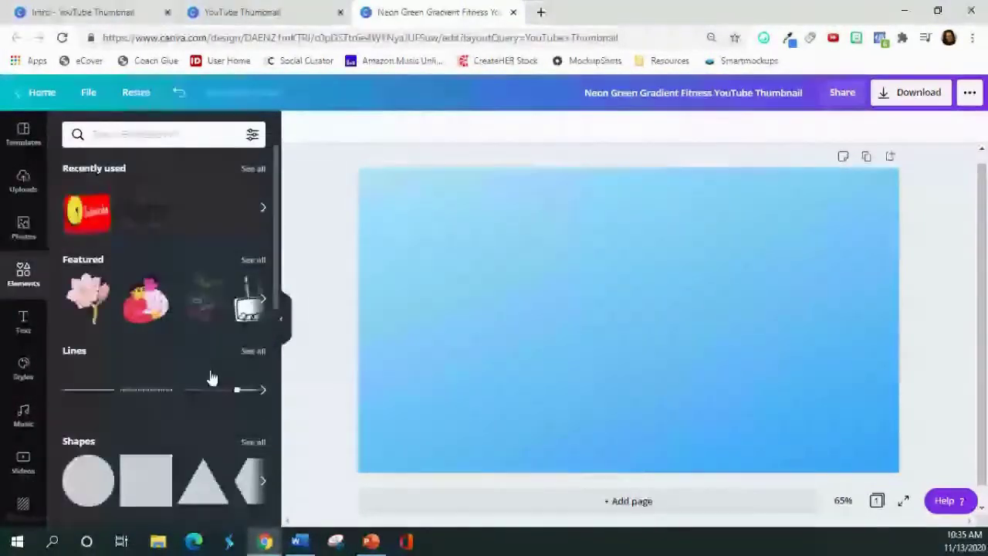
scroll(213, 376, "down", 2)
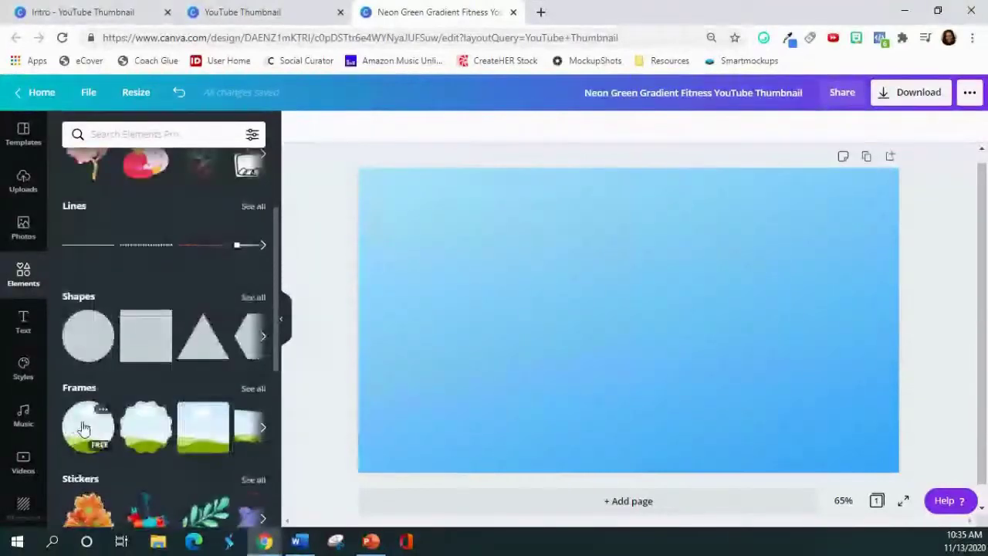
left_click(85, 428)
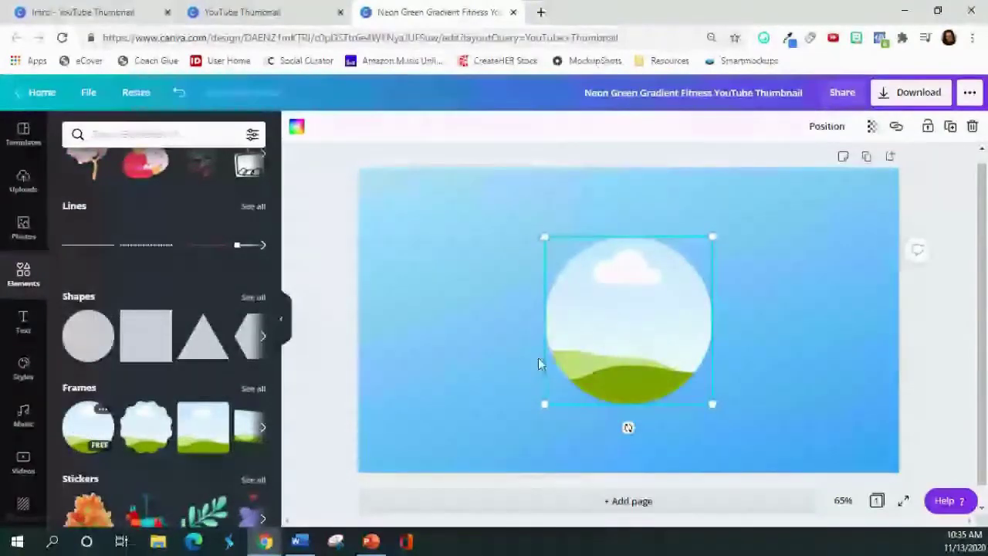
left_click_drag(605, 310, 481, 296)
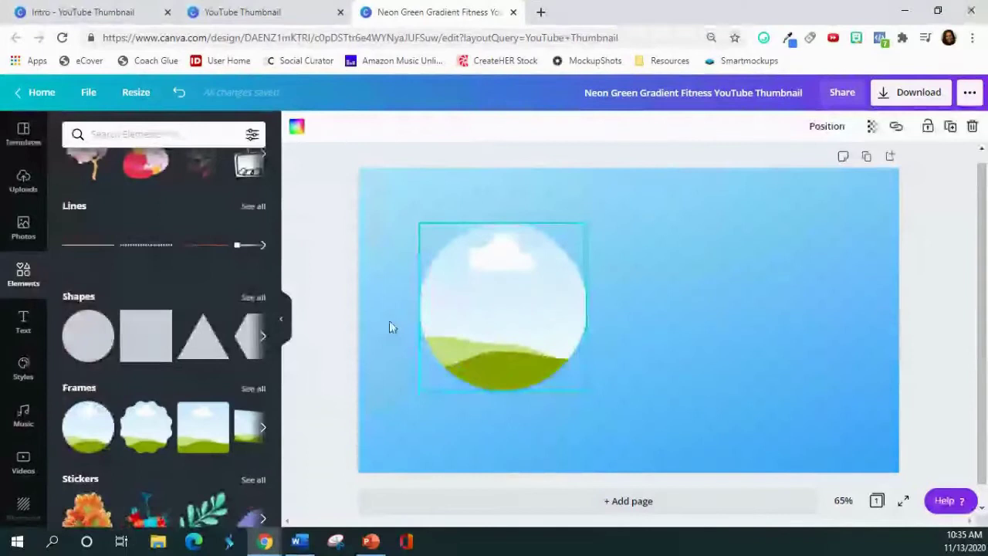
Step: Fill the circular frame with the yellow-background portrait from the personal photo folder marked ME
scroll(25, 390, "down", 1)
scroll(24, 398, "down", 2)
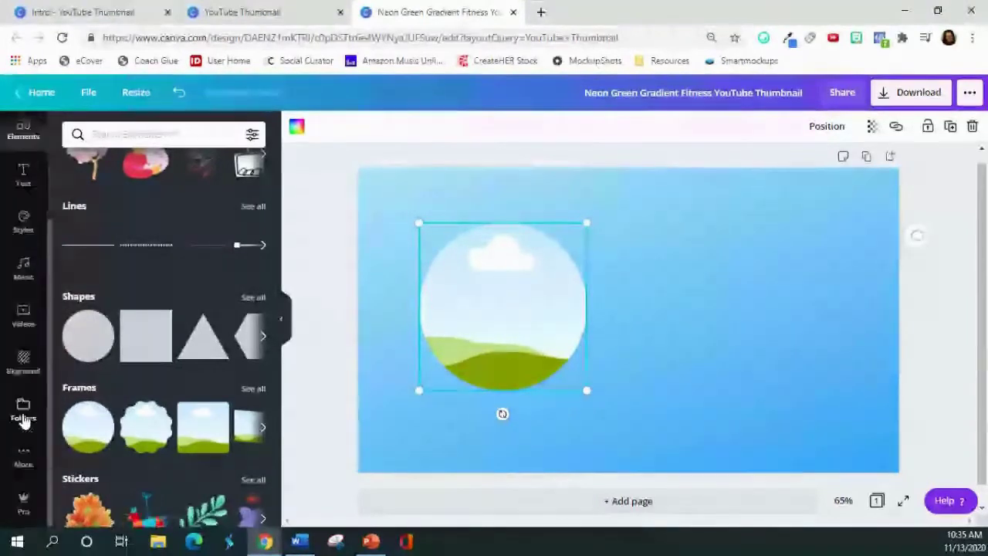
left_click(24, 409)
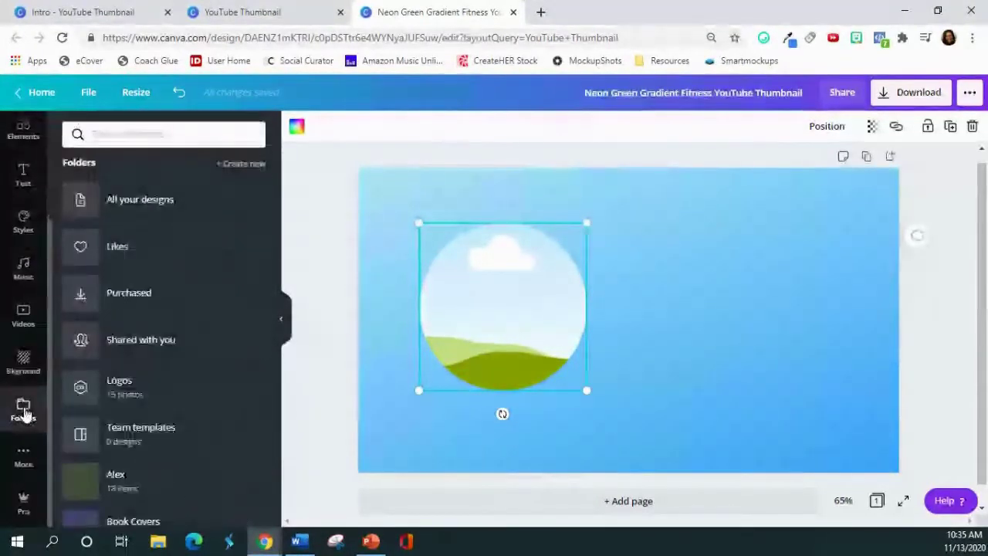
scroll(172, 441, "down", 3)
scroll(165, 409, "down", 2)
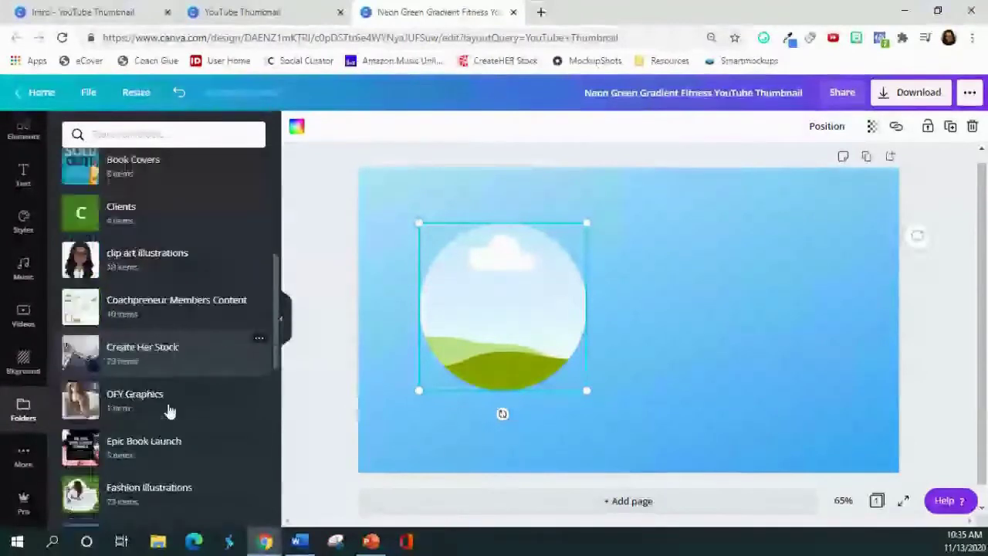
scroll(170, 411, "down", 5)
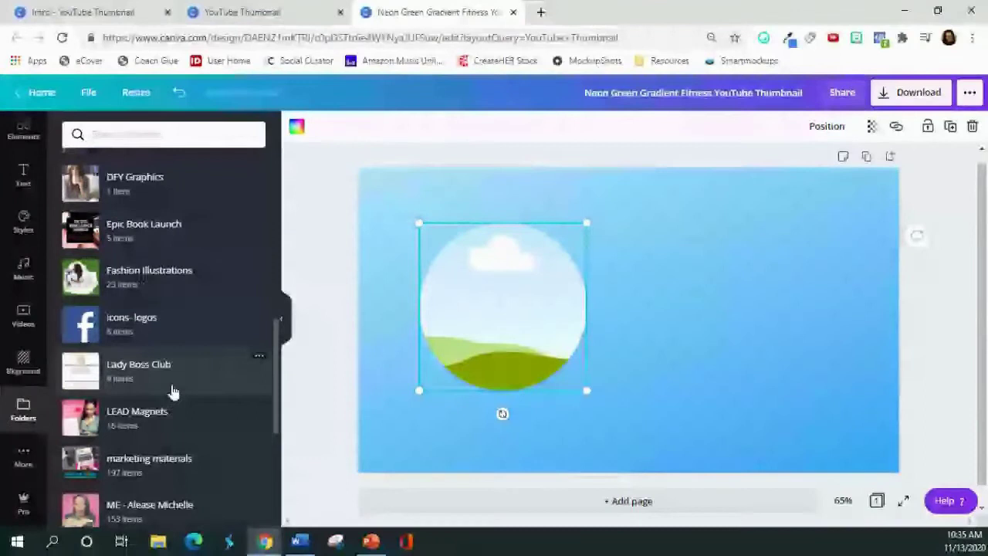
scroll(173, 392, "down", 3)
left_click(161, 374)
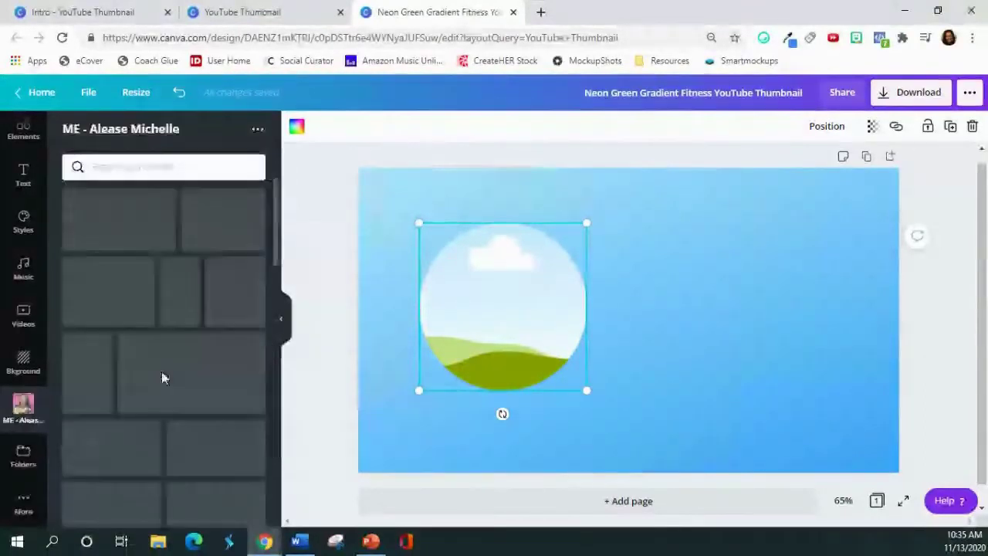
left_click_drag(96, 390, 536, 312)
Step: Adjust the portrait's crop inside the circular frame and move the frame slightly up and to the right
double_click(488, 311)
left_click(629, 359)
left_click(546, 337)
left_click(380, 303)
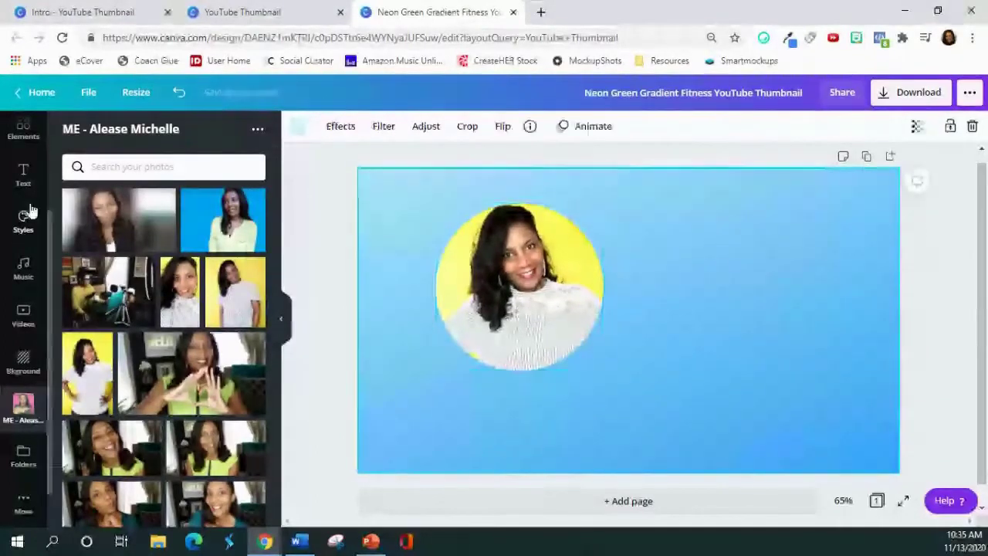
Step: Browse the text font combinations and add the recently used "HELLO darling" design to the page
left_click(24, 176)
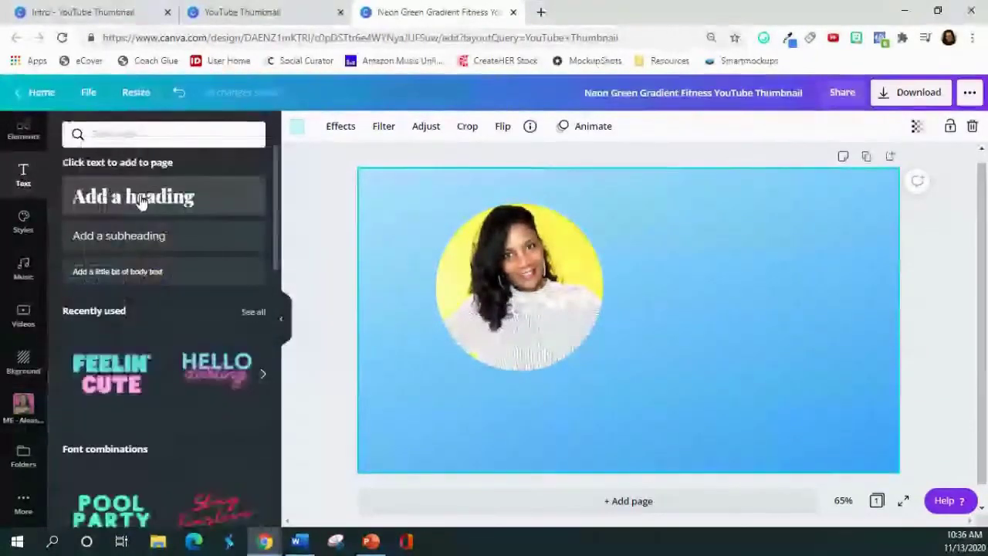
scroll(173, 410, "down", 2)
scroll(178, 388, "up", 2)
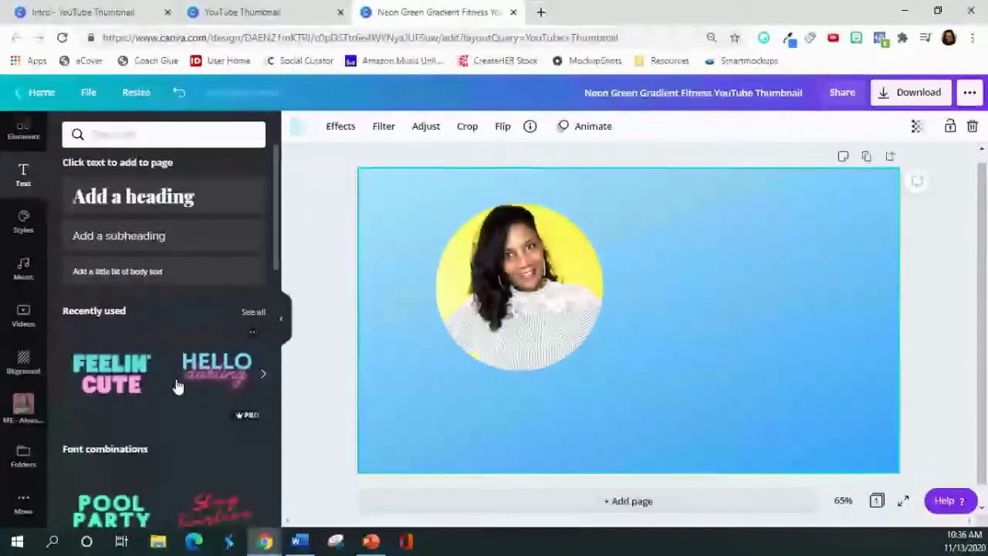
scroll(177, 383, "down", 2)
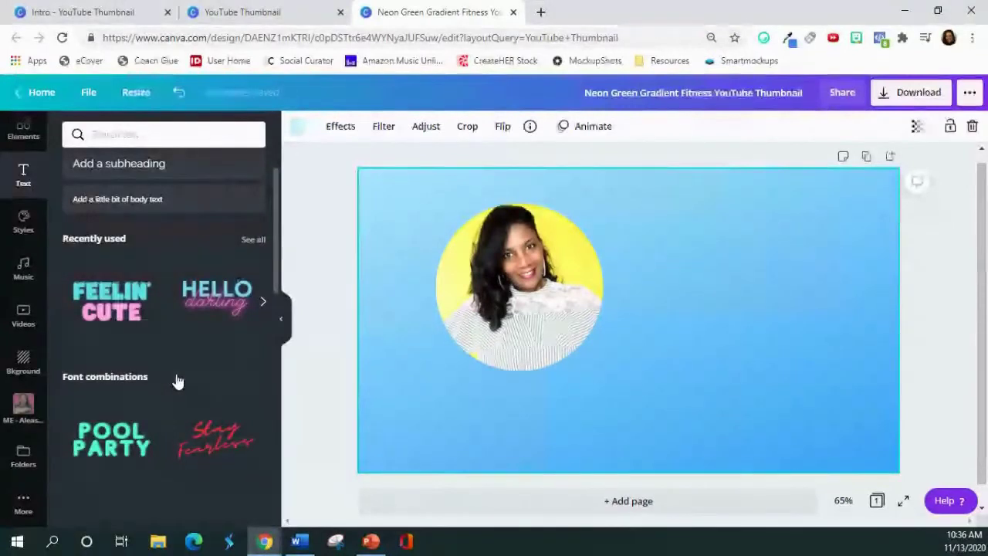
scroll(176, 364, "down", 2)
scroll(176, 372, "down", 10)
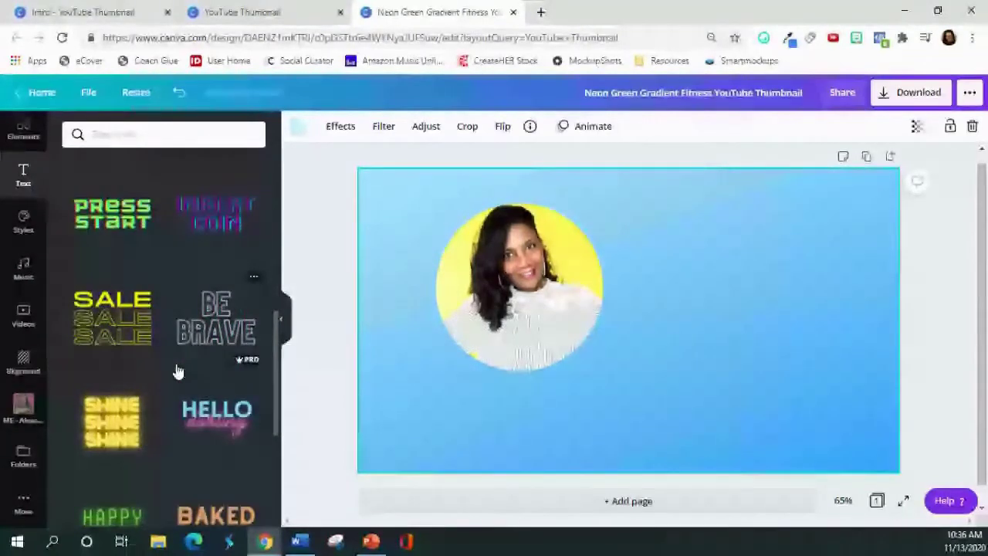
scroll(177, 371, "down", 5)
scroll(177, 371, "up", 5)
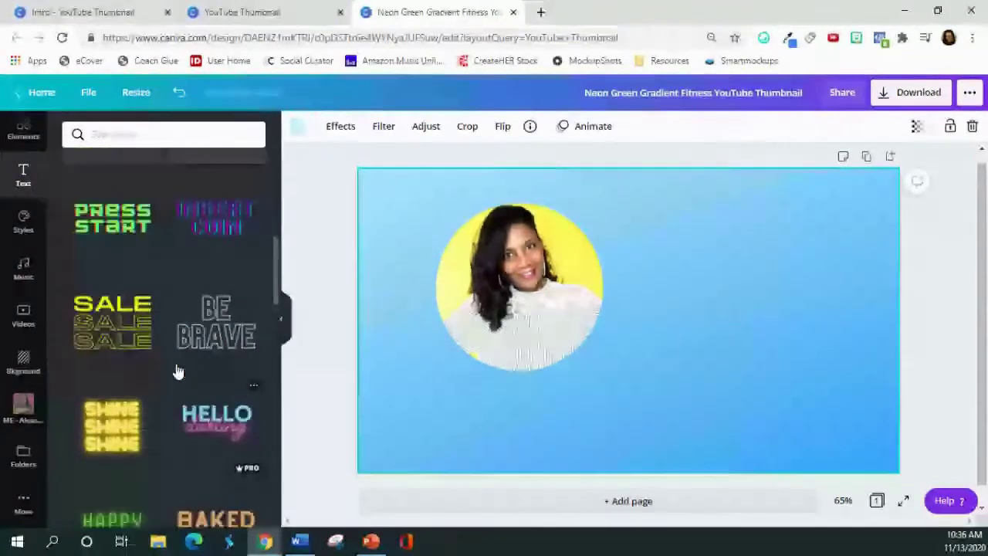
scroll(177, 372, "up", 7)
scroll(185, 361, "up", 3)
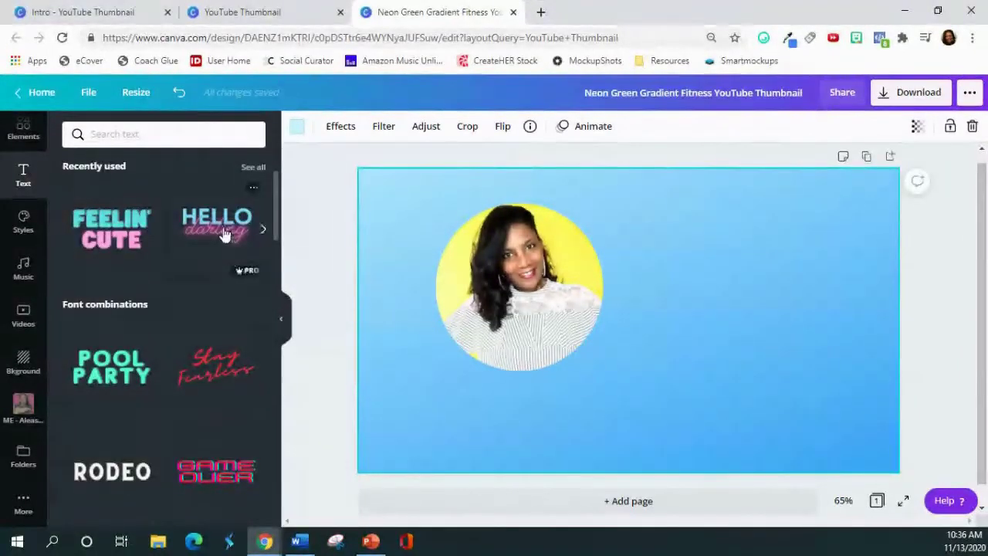
left_click(223, 236)
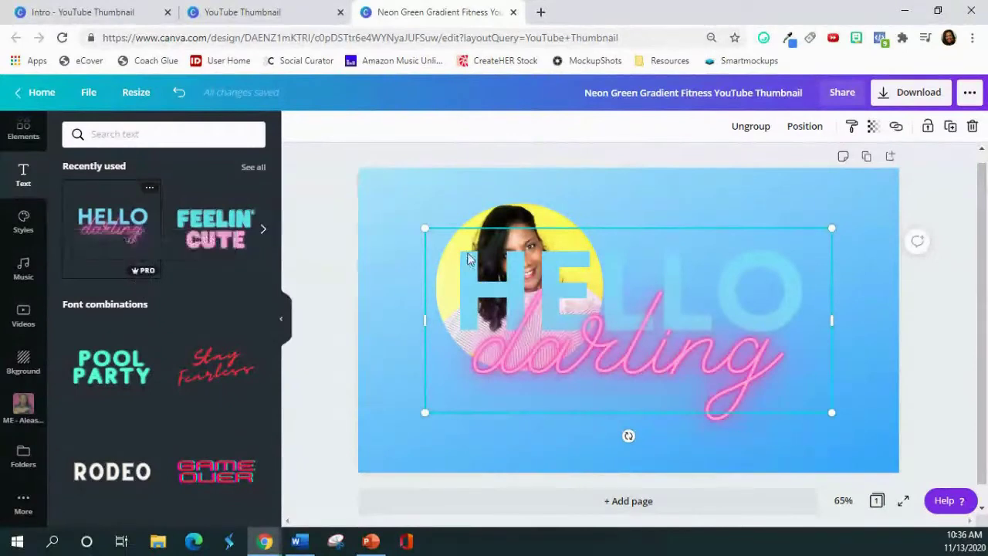
Step: Scale down the "HELLO darling" text design and delete both lines of its larger duplicate
left_click_drag(424, 229, 563, 291)
key("ctrl+z")
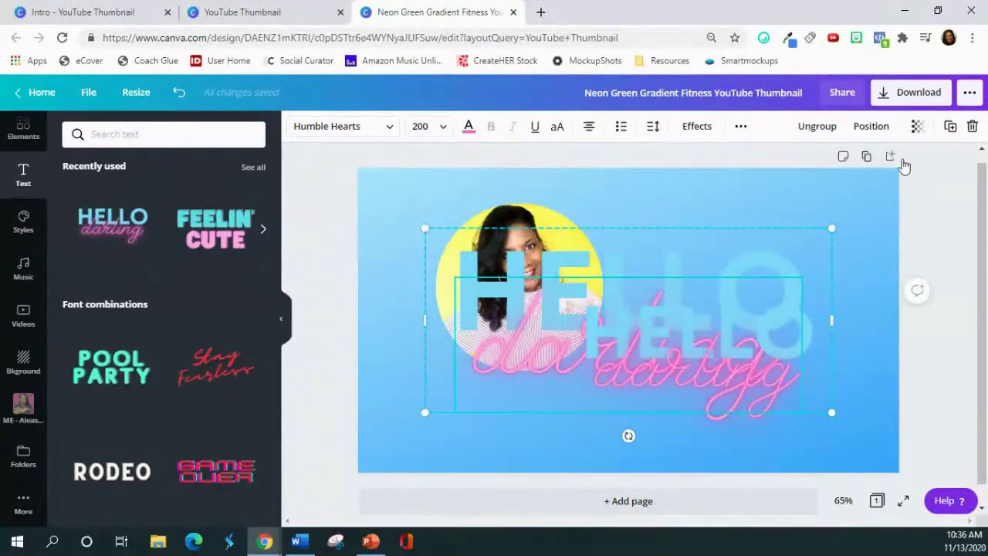
left_click(974, 130)
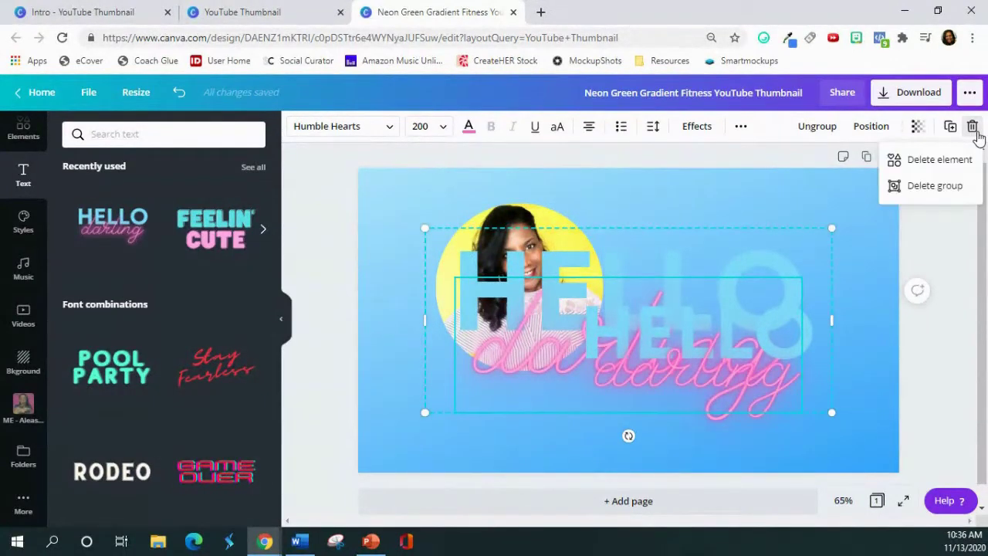
left_click(952, 164)
left_click_drag(621, 242, 570, 212)
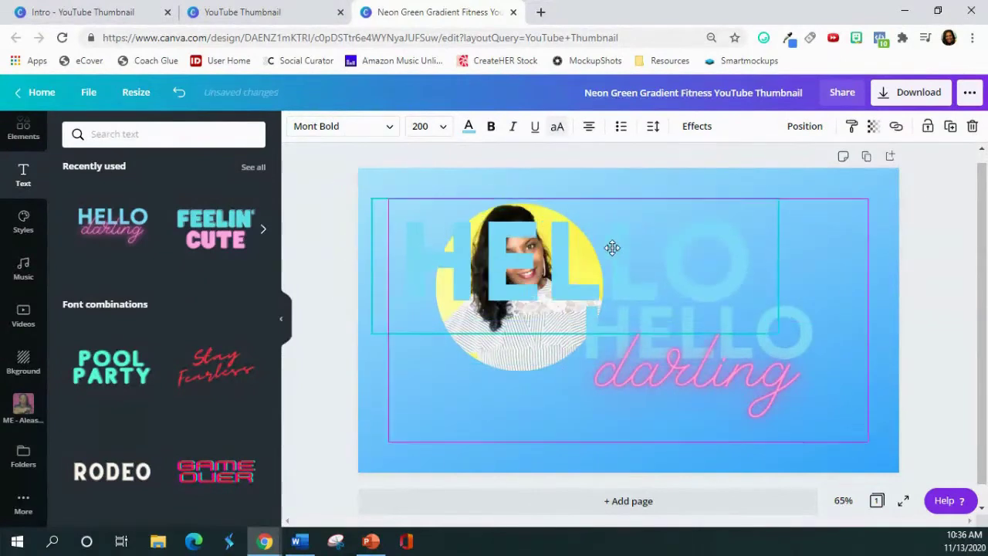
left_click(974, 130)
Step: Ungroup the remaining "HELLO darling" text beside the portrait and place "darling" on its own below "HELLO"
left_click_drag(702, 344, 708, 265)
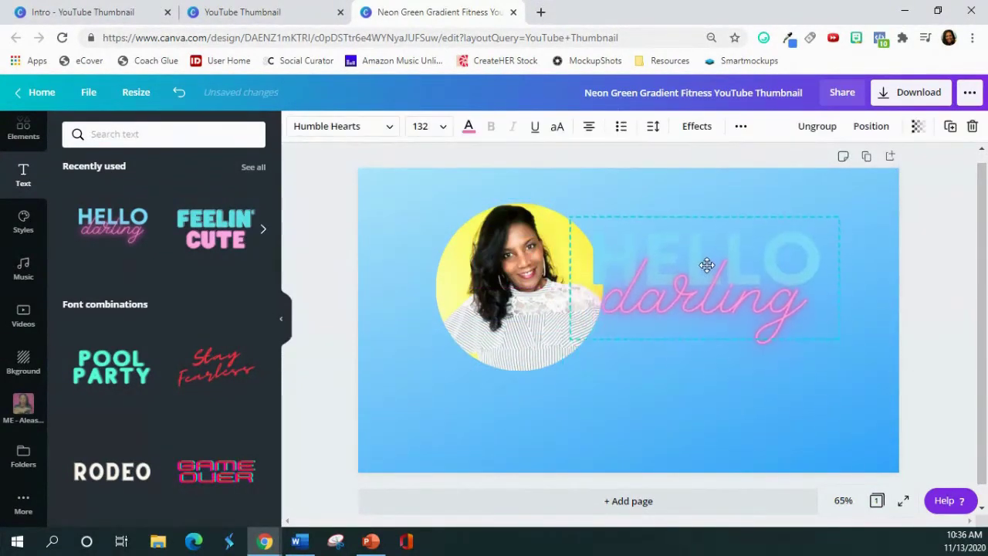
left_click(681, 262)
left_click(680, 246)
left_click(685, 226)
left_click(820, 127)
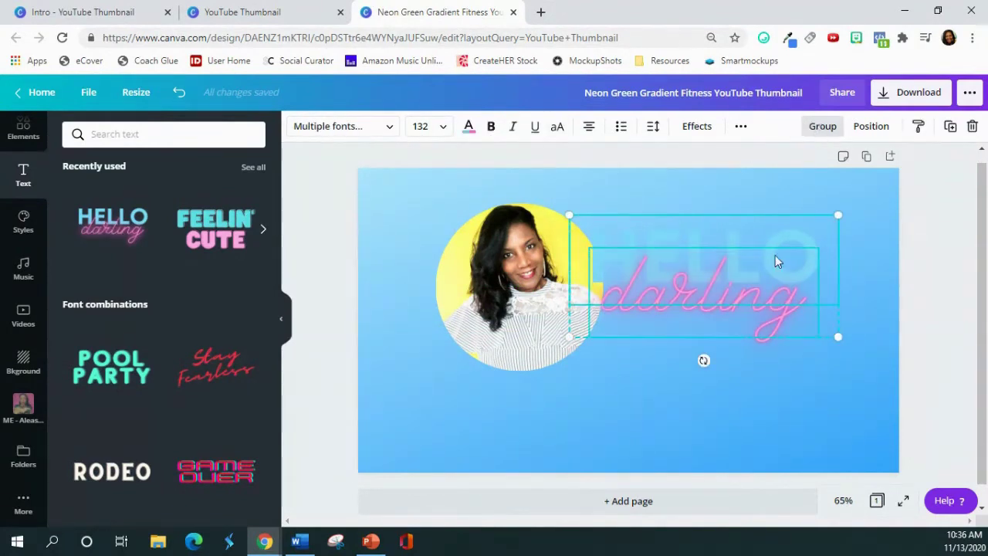
left_click(752, 374)
left_click_drag(723, 323, 721, 396)
Step: Color the "HELLO" text with the yellow brand color
left_click(702, 267)
left_click(703, 267)
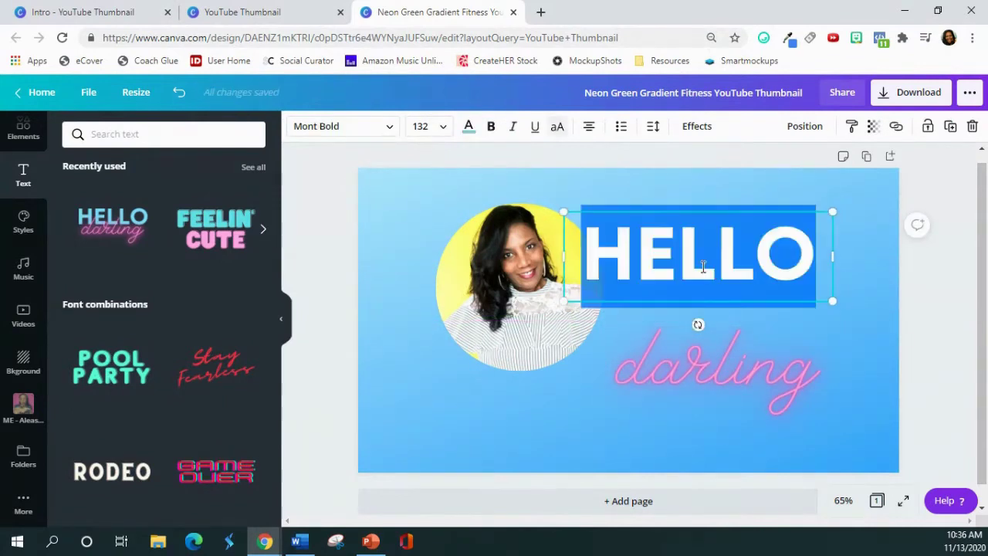
left_click(469, 127)
left_click(76, 324)
key("Escape")
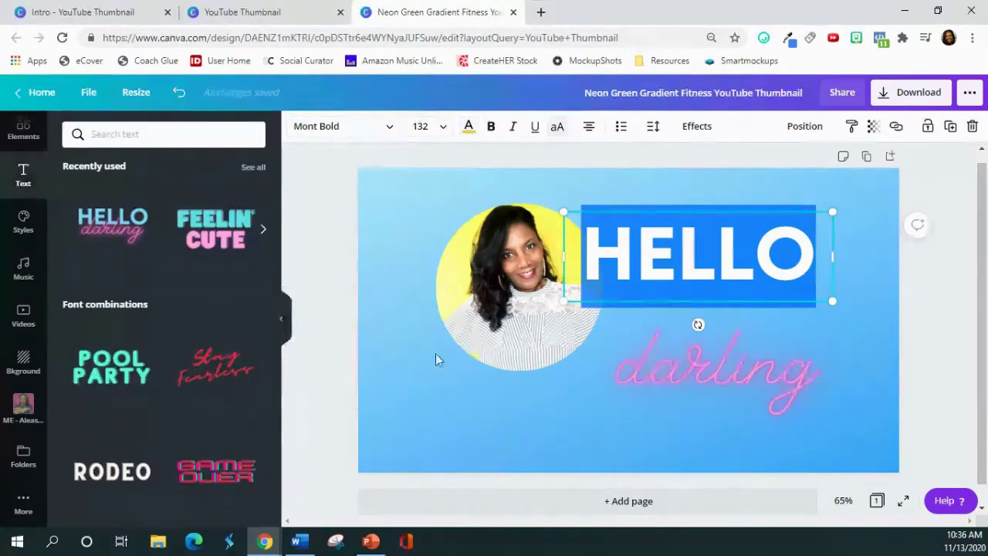
Step: Reposition the "HELLO" text beside the portrait and replace it with the first name at font size 102
left_click(649, 193)
mouse_move(671, 254)
left_mouse_down()
mouse_move(685, 265)
mouse_move(680, 258)
left_mouse_up()
double_click(678, 266)
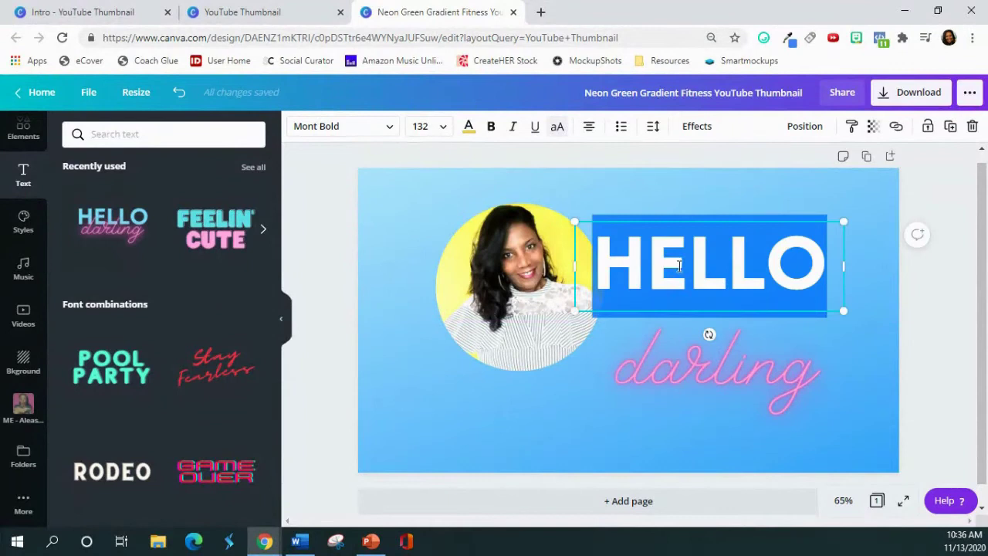
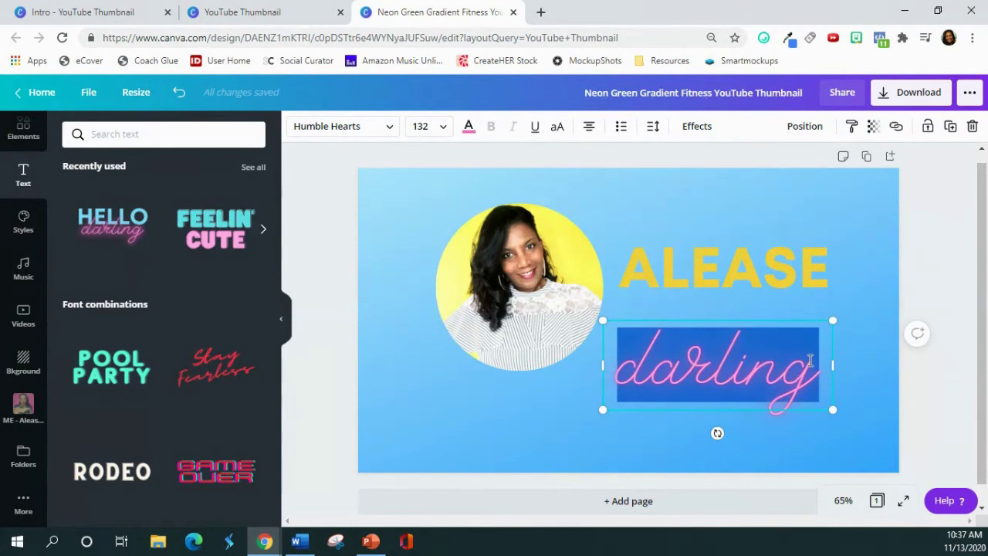
Step: Replace "darling" with the second name, widen its text box to fit one line, and move it under the first name
type("ichelle")
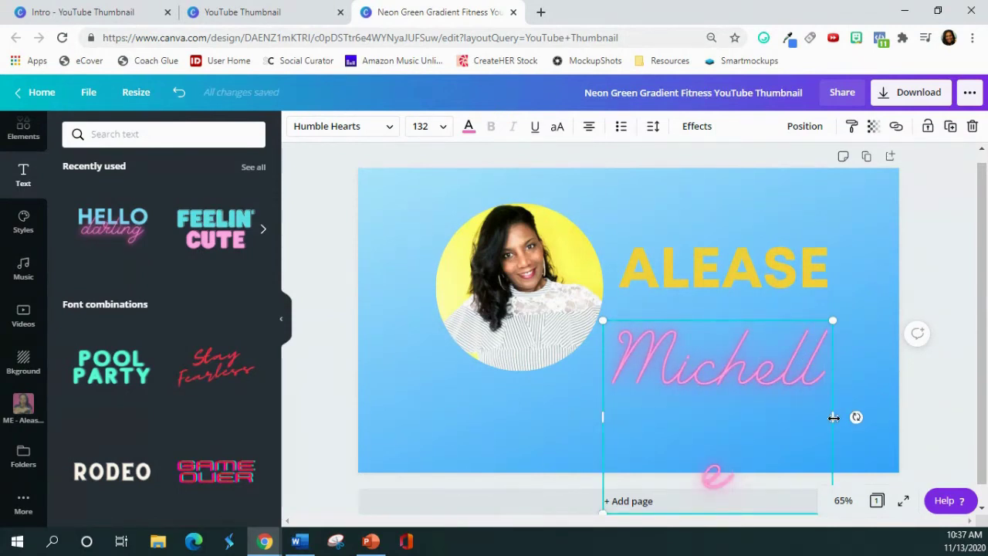
left_click_drag(834, 417, 942, 368)
left_click_drag(817, 316, 759, 305)
Step: Change the font of the first-name text to Humble Hearts
left_click(754, 274)
left_click(753, 273)
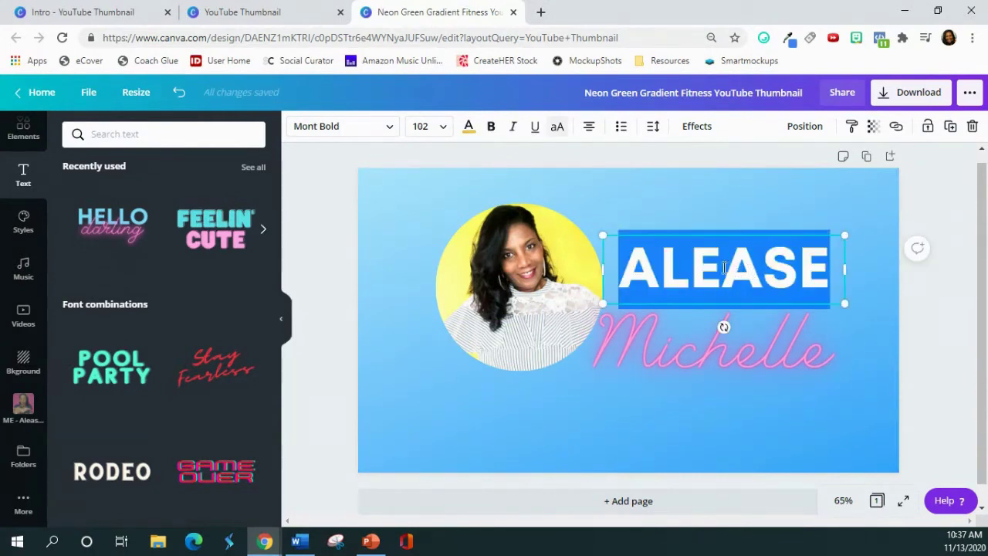
left_click(624, 345)
left_click(624, 344)
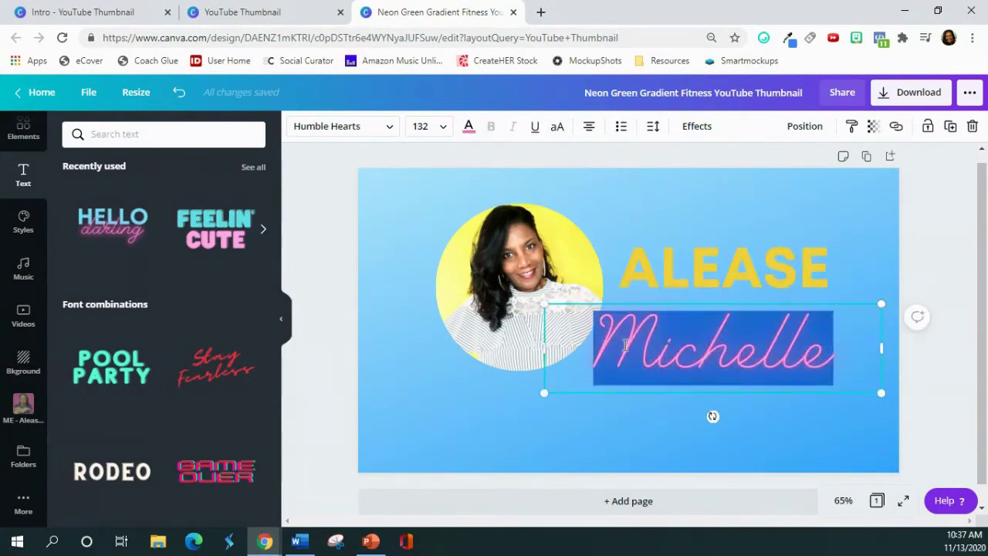
left_click(657, 282)
left_click(658, 279)
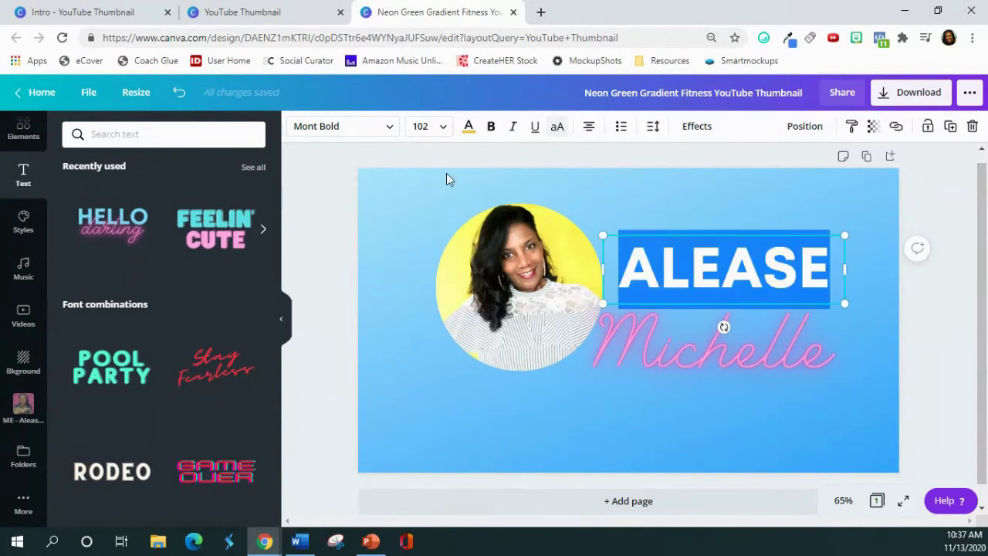
left_click(390, 130)
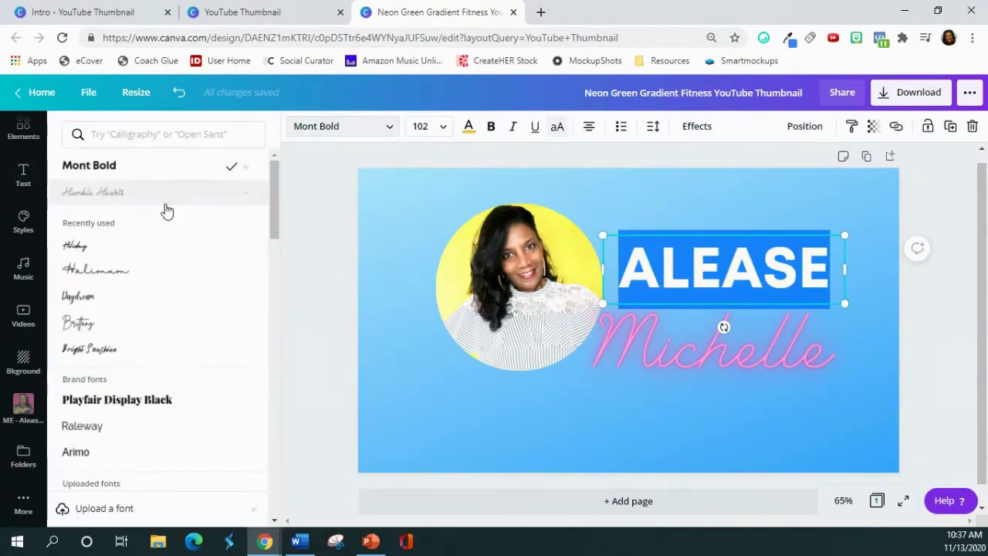
left_click(149, 195)
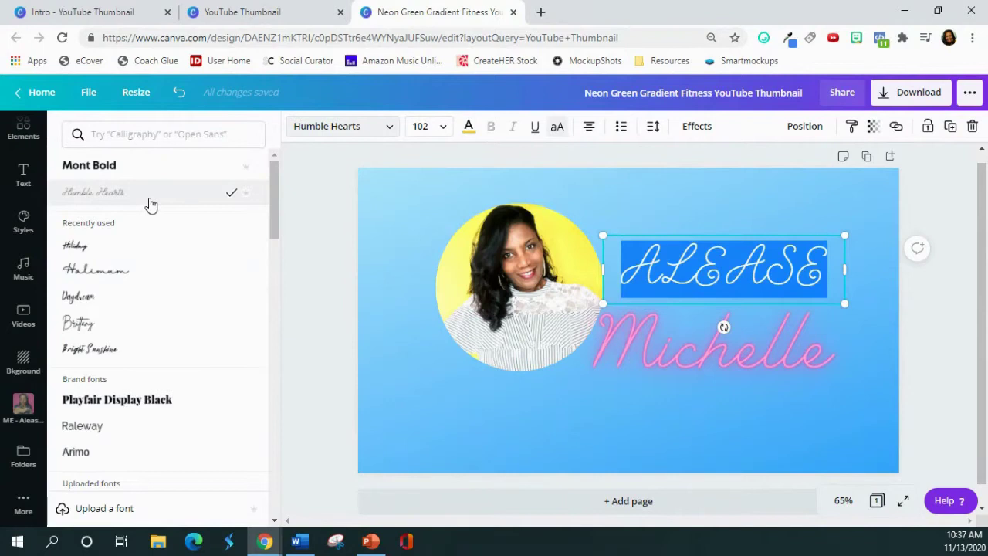
Step: Try to toggle the first name's uppercase setting and retype the name
left_click(648, 261)
left_click_drag(622, 267, 799, 268)
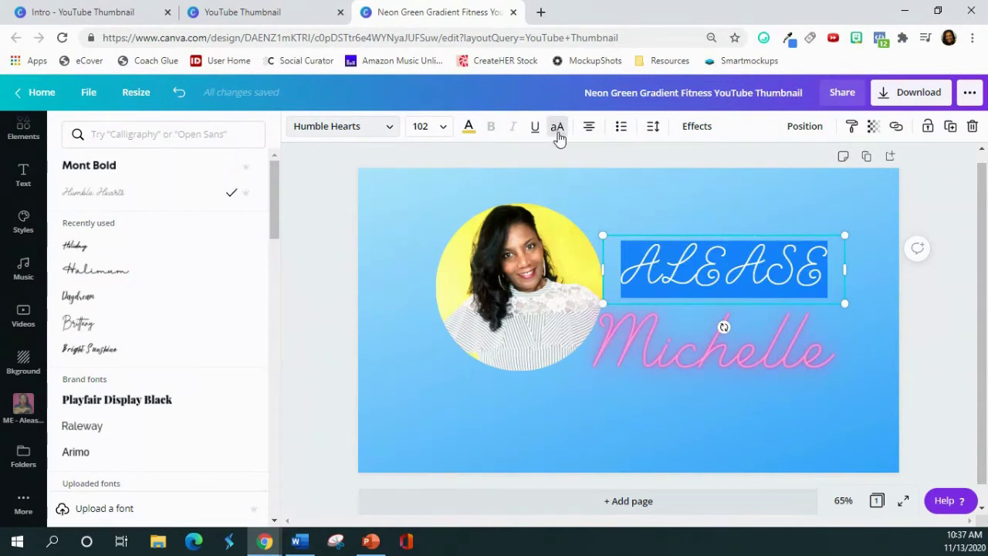
left_click(560, 136)
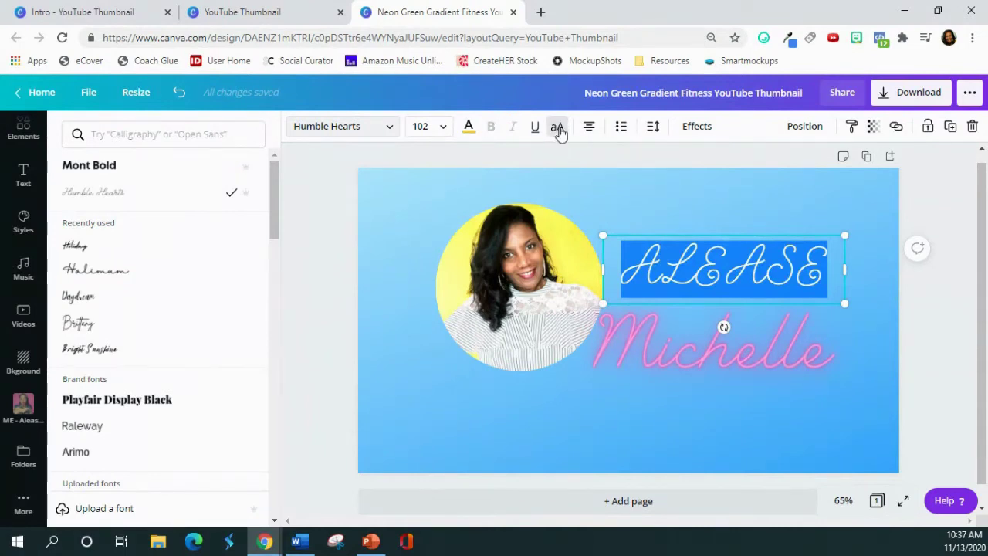
left_click(639, 270)
double_click(738, 270)
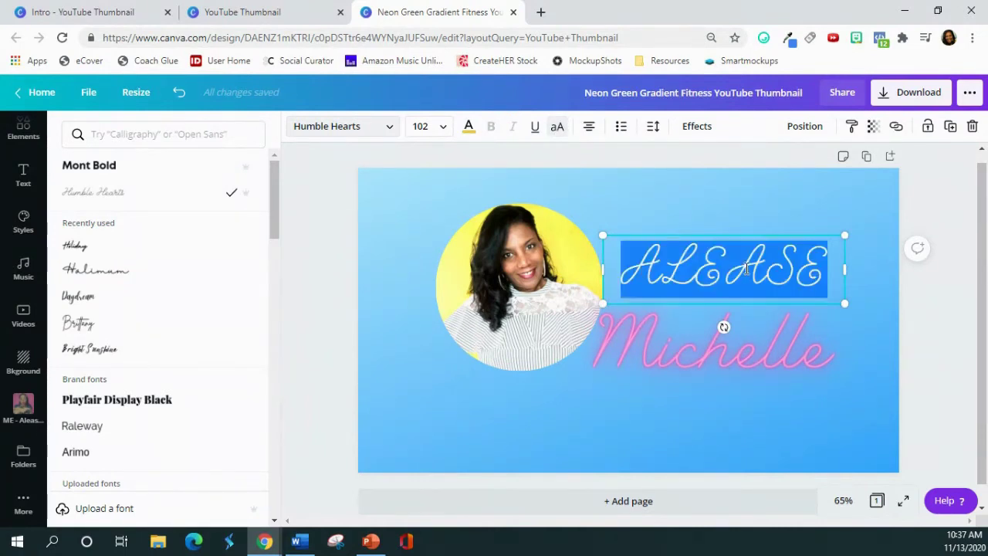
type("ALEA")
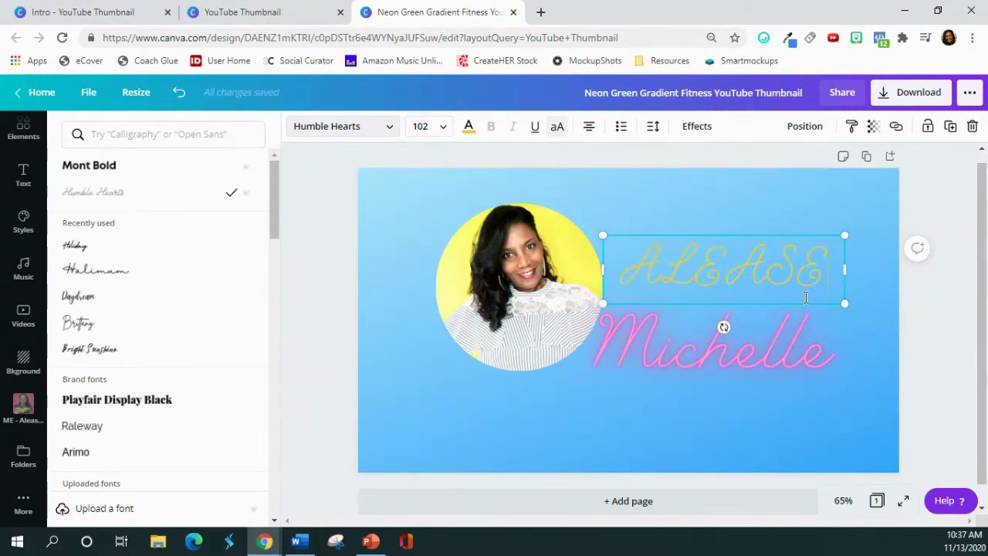
Step: Delete the yellow first-name text above the pink second name
left_click(816, 220)
left_click(790, 239)
left_click(971, 128)
Step: Paste a copy of the pink second-name text above the original and change the copy to the first name
left_click(747, 340)
right_click(749, 344)
left_click(789, 307)
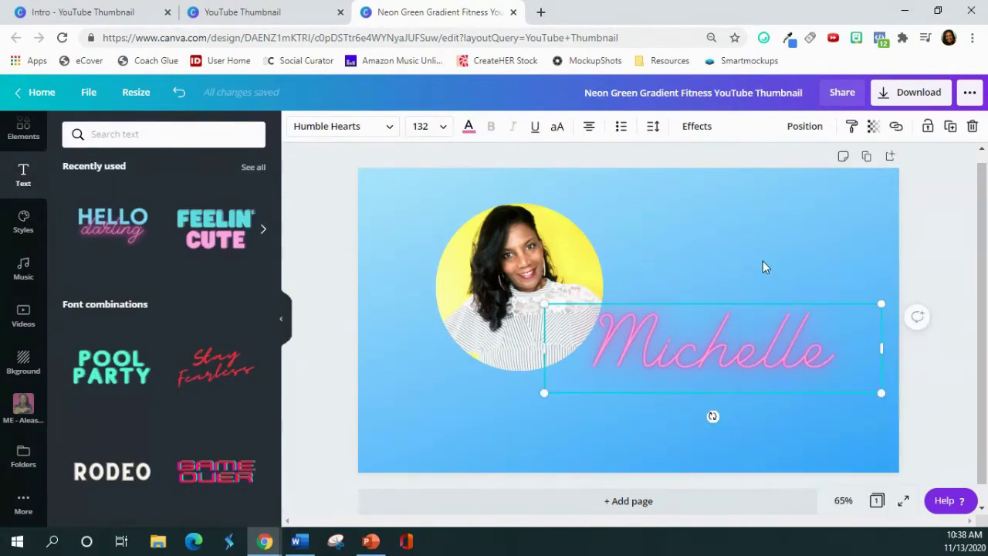
right_click(763, 261)
left_click(794, 312)
left_click_drag(732, 322, 714, 257)
double_click(714, 255)
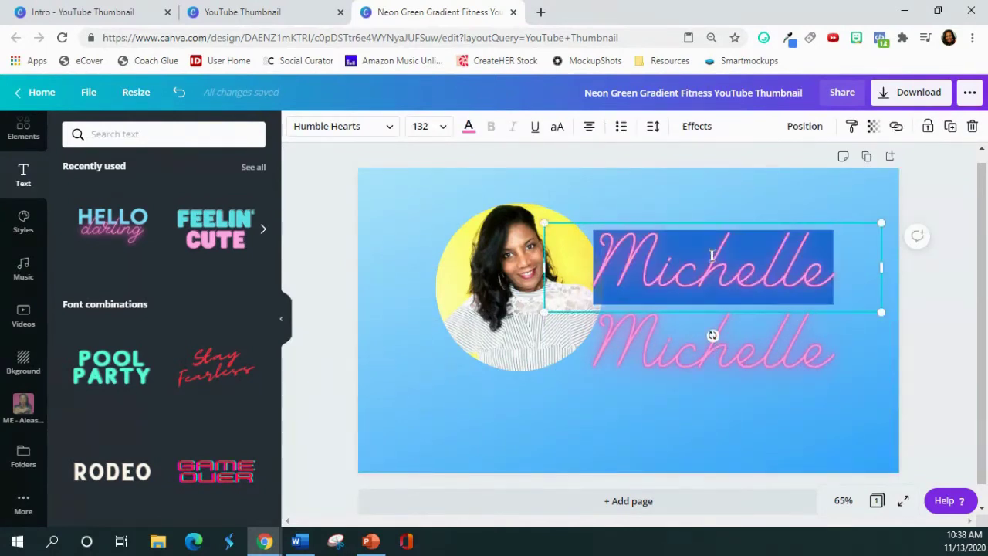
type("Alease")
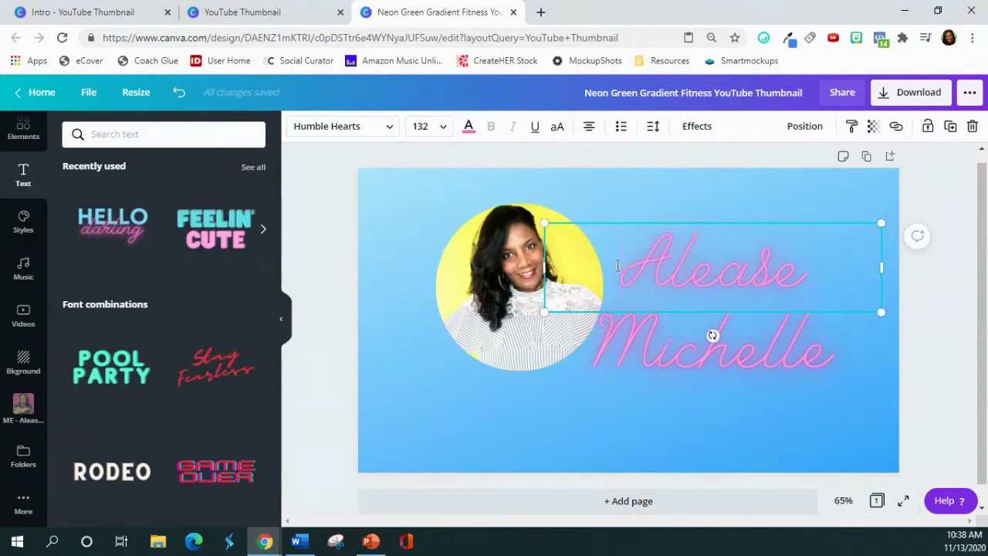
Step: Recolor both the first-name and second-name texts white
left_click_drag(617, 267, 828, 265)
left_click(469, 127)
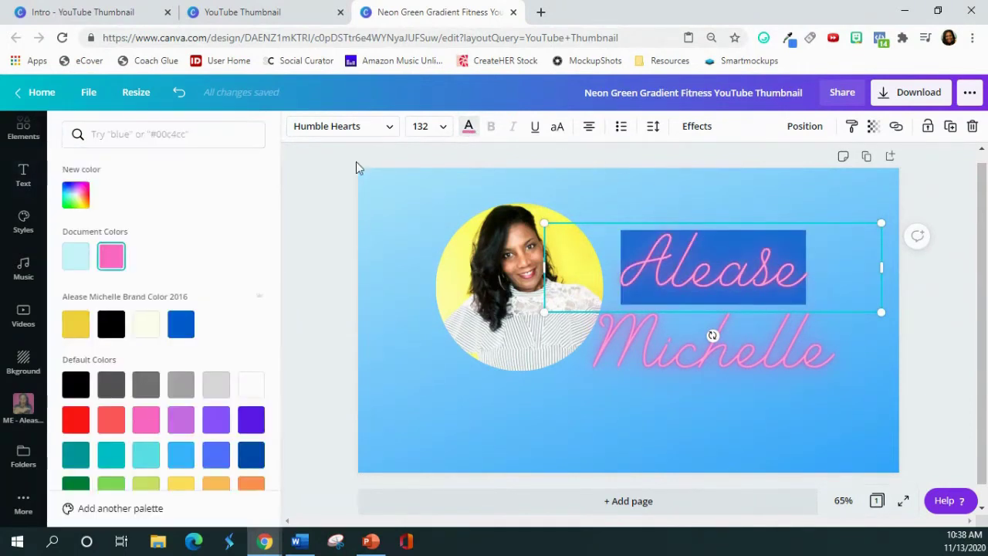
left_click(253, 385)
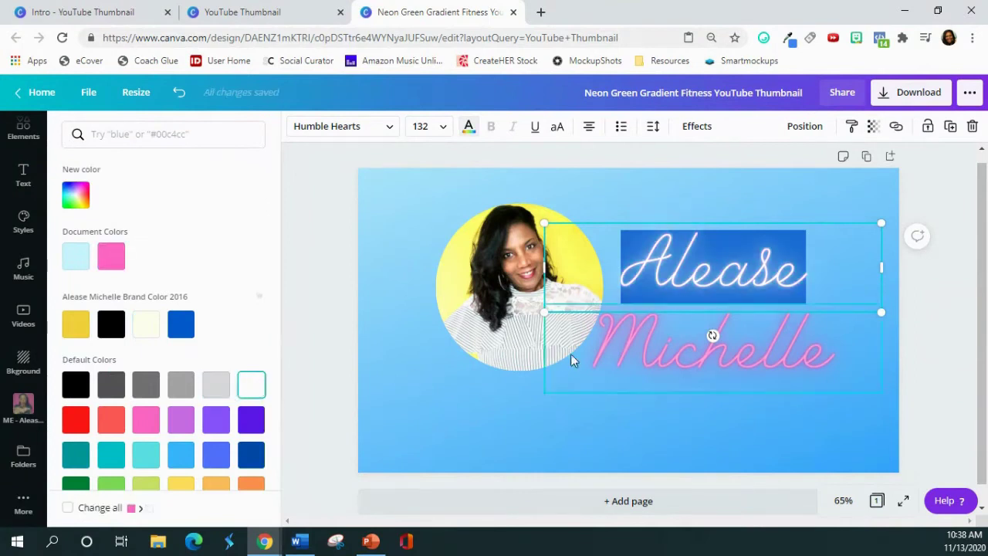
left_click(684, 322)
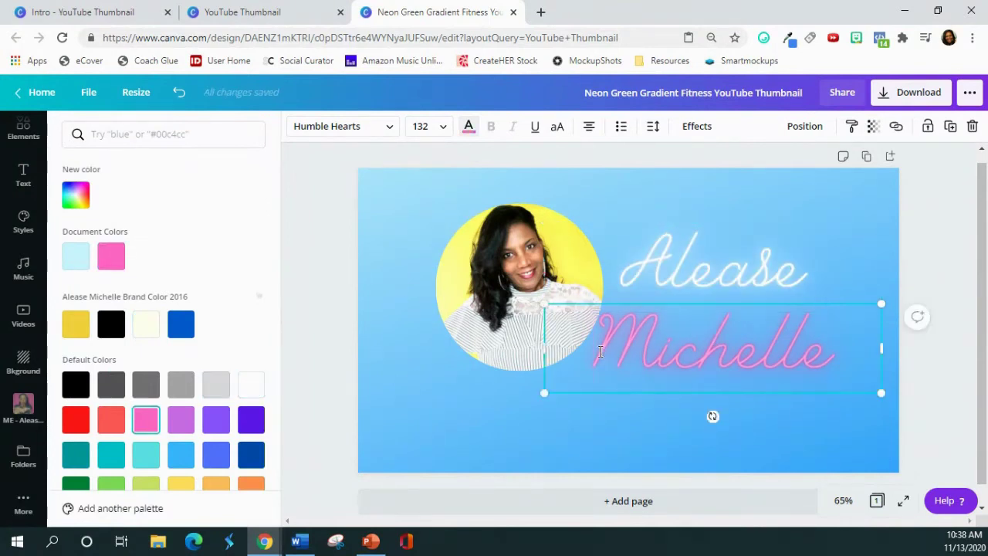
double_click(744, 355)
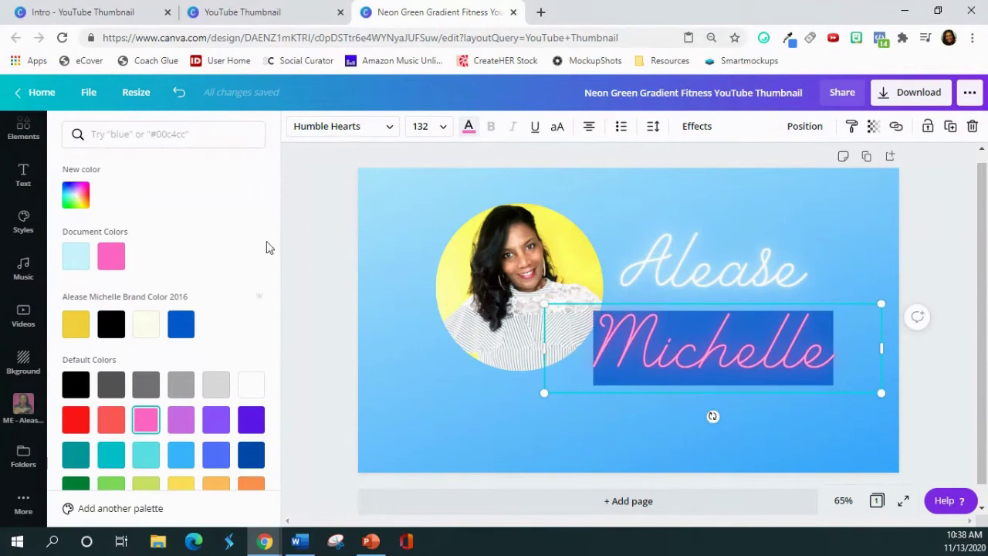
left_click(252, 386)
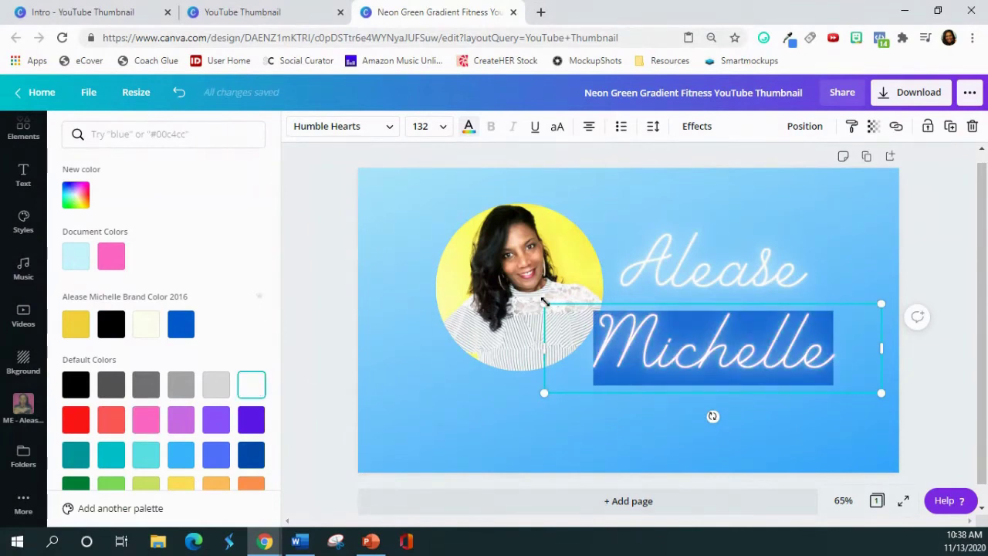
Step: Enlarge the second-name text, then enlarge the first-name text above it to font size 161
left_click_drag(613, 337, 474, 295)
left_click_drag(701, 356, 739, 346)
left_click(641, 230)
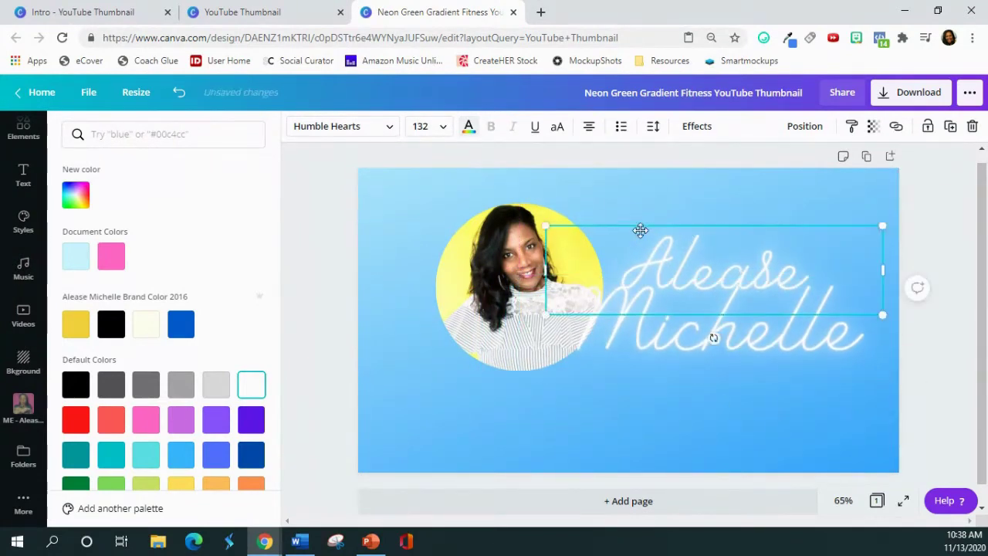
left_click_drag(544, 227, 472, 206)
Step: Shrink the second-name text and tuck it close beneath the right part of the first name
left_click(618, 340)
left_click_drag(519, 275, 665, 315)
left_click(647, 257)
left_click_drag(647, 257, 655, 255)
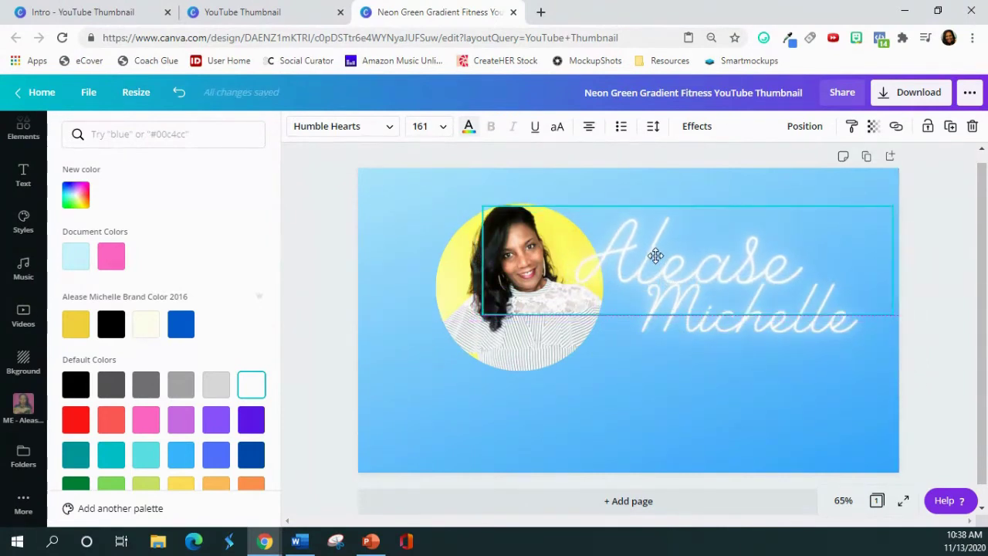
Step: Shrink the circular portrait to about 276 by 276 and move it to the left of the name text
left_click(444, 335)
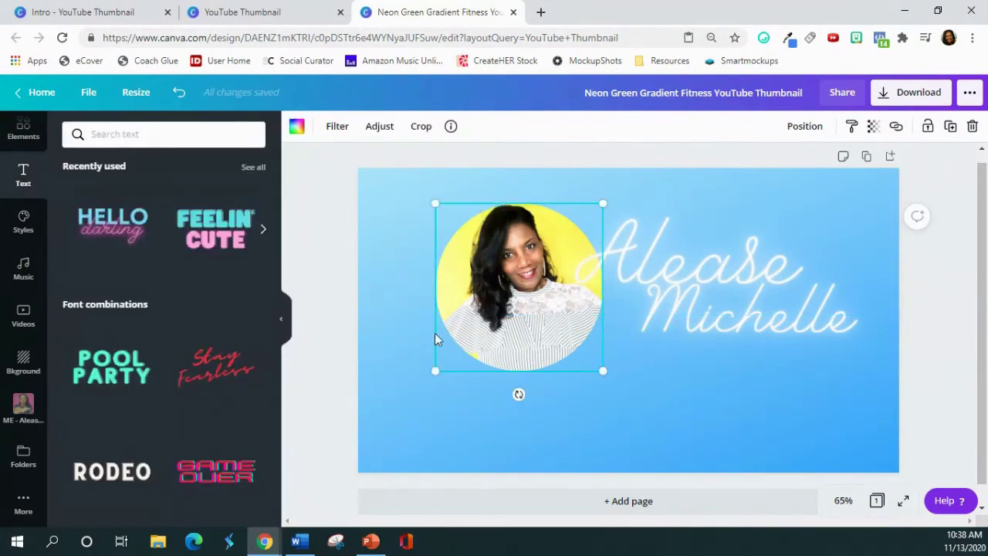
left_click_drag(449, 361, 490, 318)
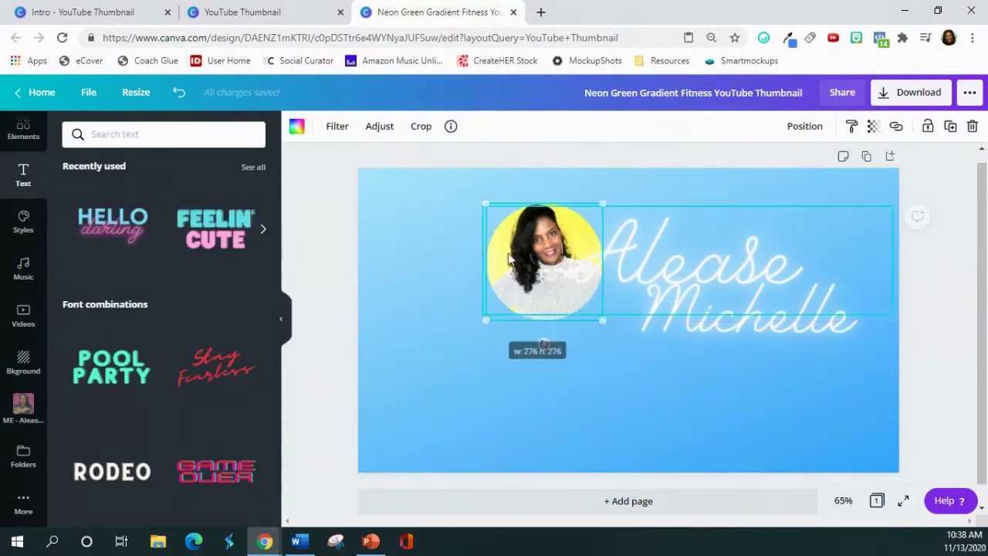
left_click_drag(484, 265, 541, 255)
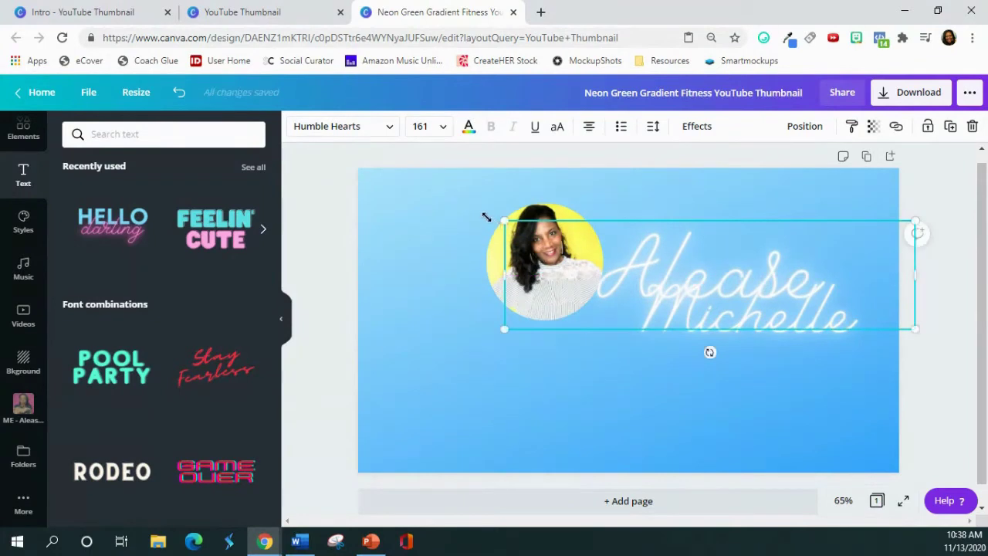
left_click(457, 209)
left_click(502, 224)
left_click(507, 224)
left_click(518, 192)
left_click(513, 224)
left_click_drag(494, 269, 447, 294)
Step: Shift the first and second names left so the first name slightly overlaps the portrait's right edge
left_click_drag(694, 270, 632, 237)
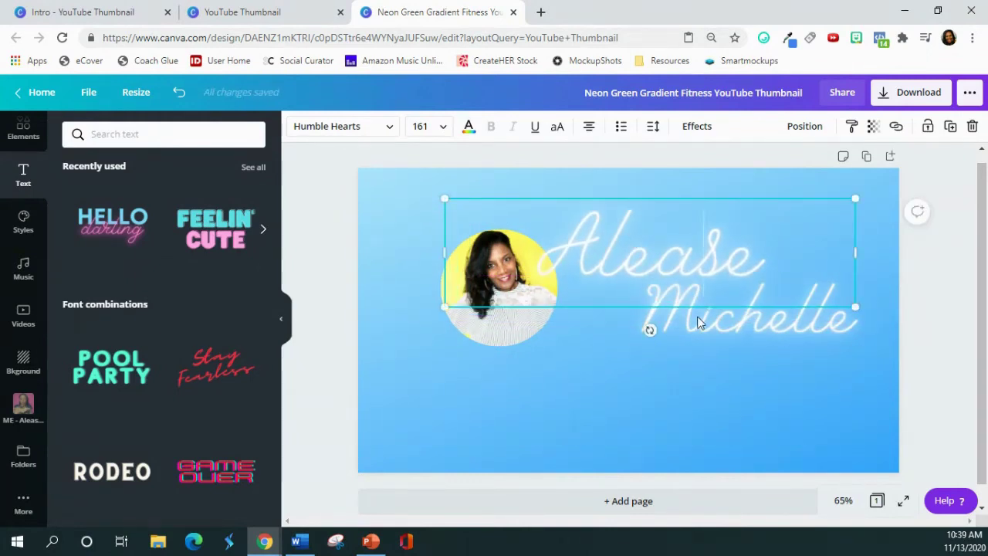
left_click(710, 335)
left_click_drag(716, 328, 656, 322)
left_click(692, 330)
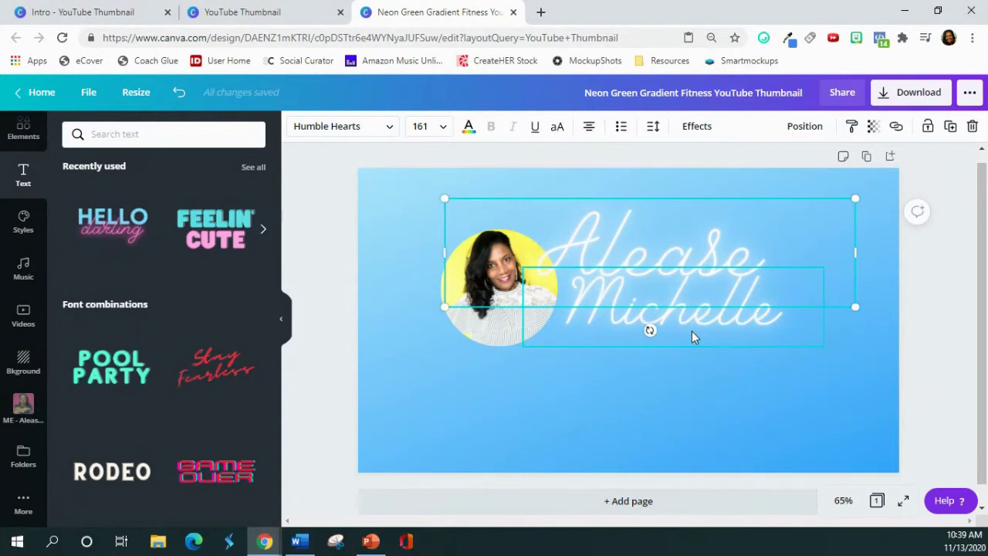
Step: Group the portrait with both name texts and move the group toward the middle of the page
left_click(754, 409)
left_click_drag(866, 431, 435, 210)
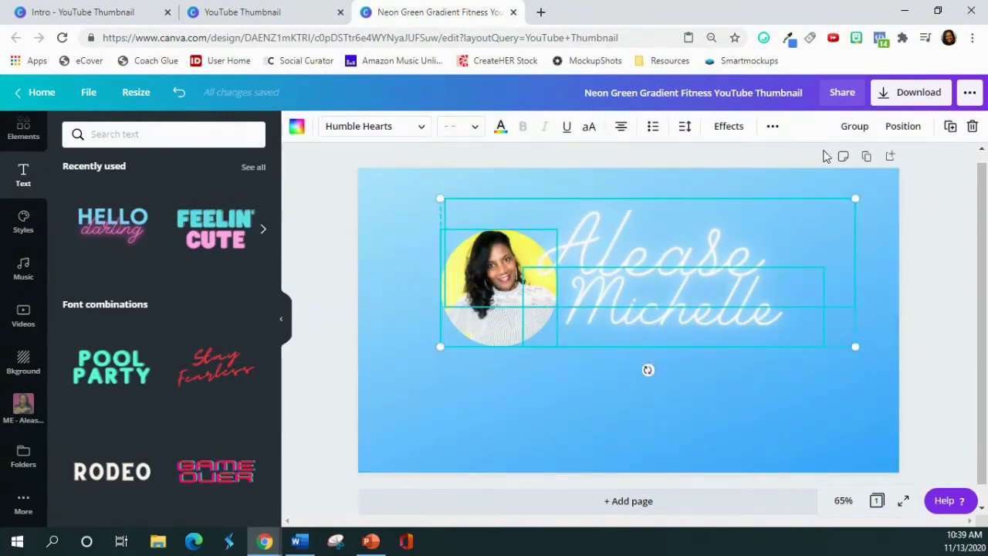
left_click(852, 128)
left_click_drag(670, 274, 689, 289)
left_click(962, 311)
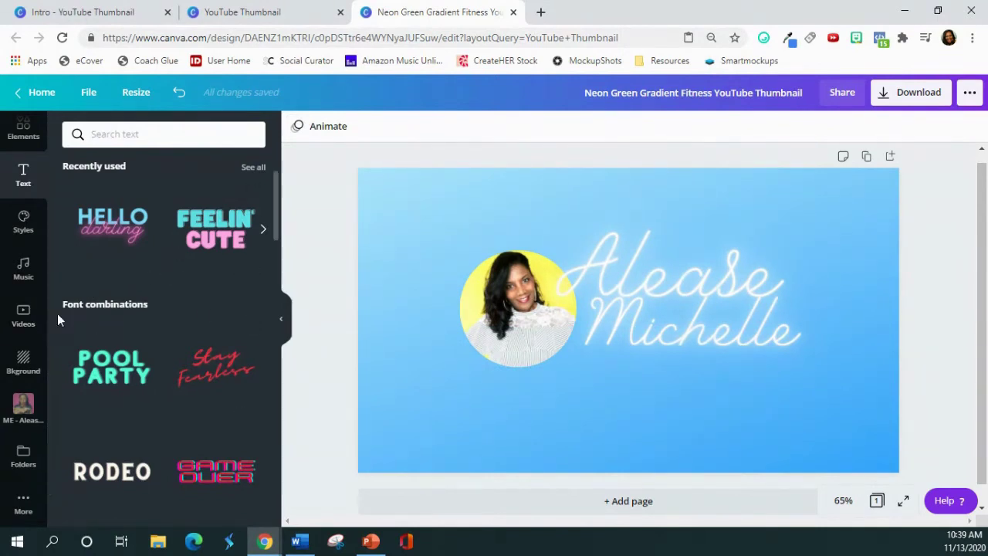
Step: Search the stickers among the elements for "Stickers sparkles"
scroll(26, 307, "up", 3)
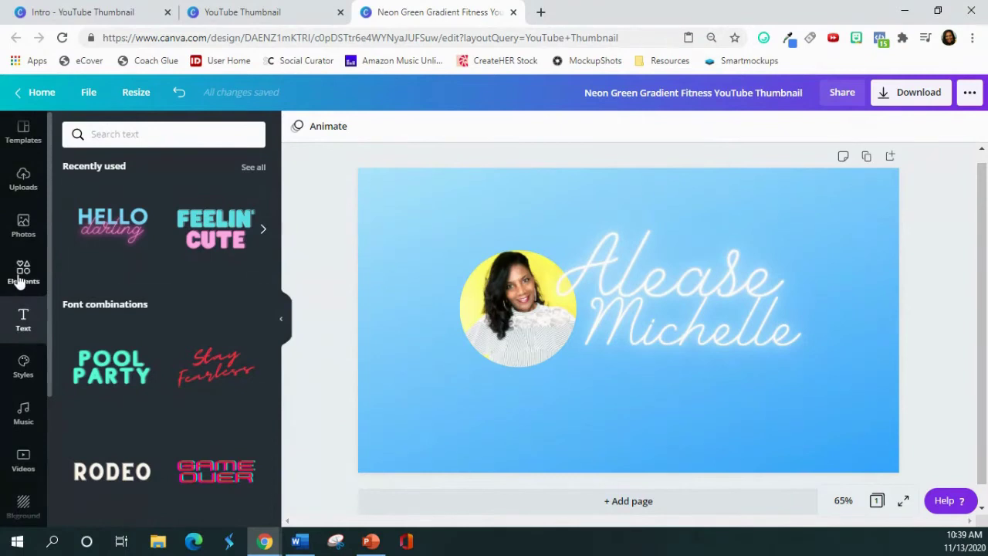
left_click(21, 280)
scroll(91, 339, "down", 2)
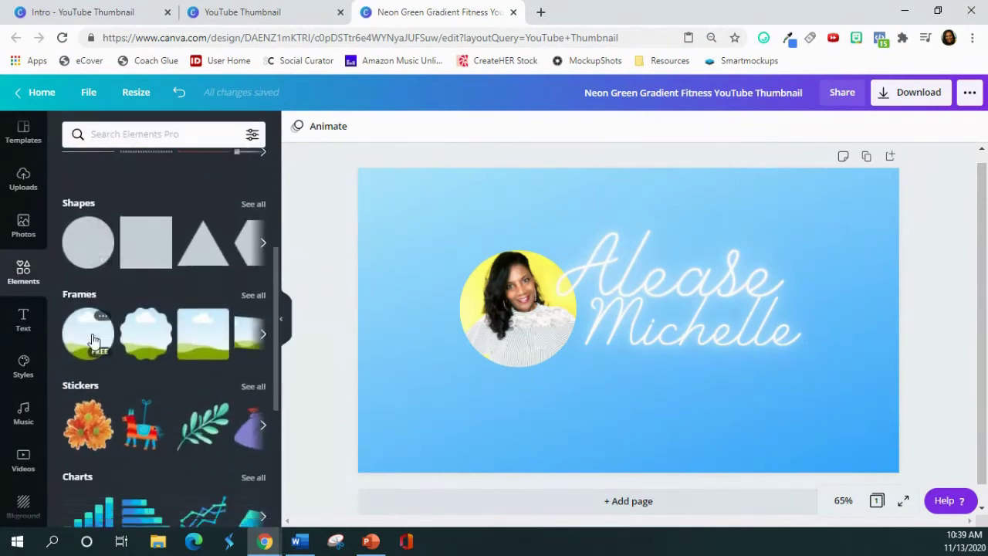
left_click(89, 335)
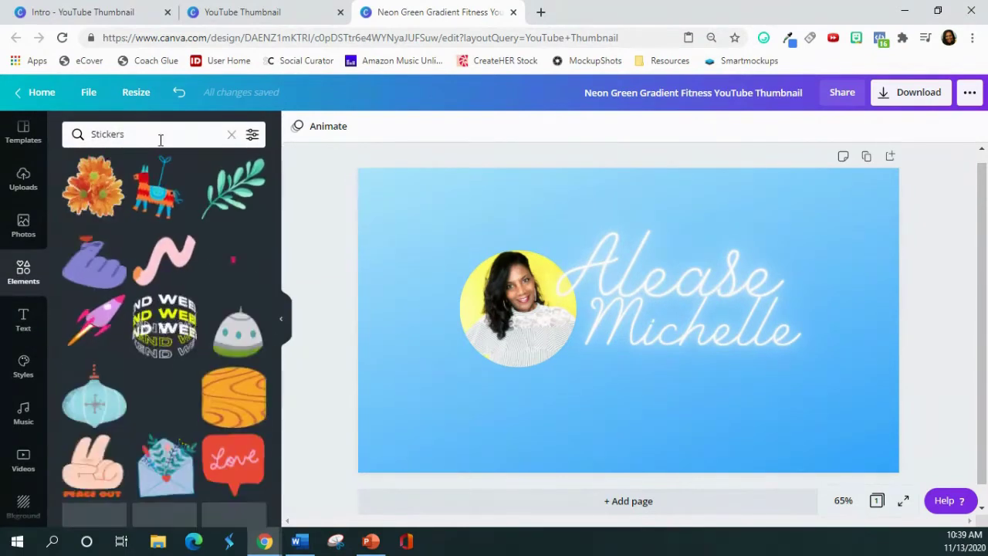
left_click(155, 137)
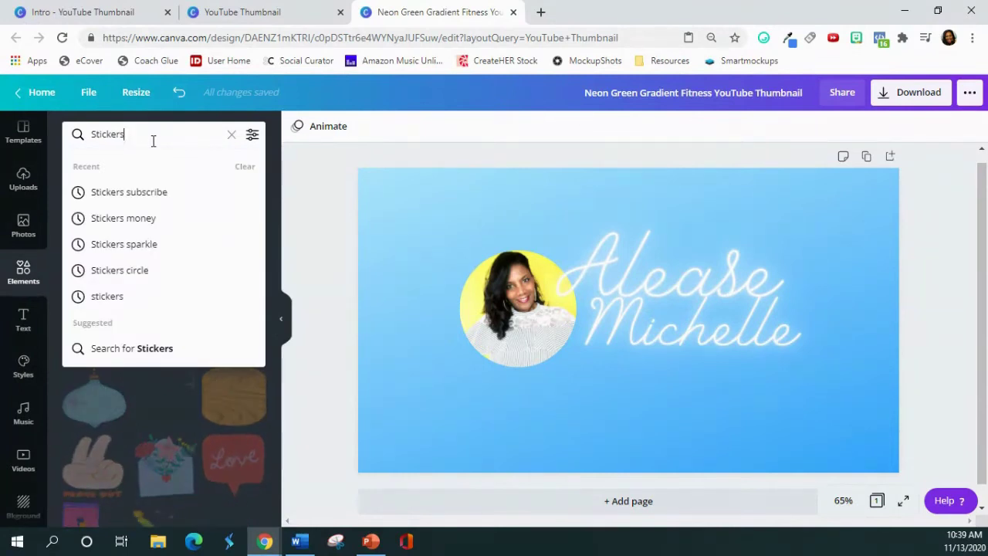
type("s")
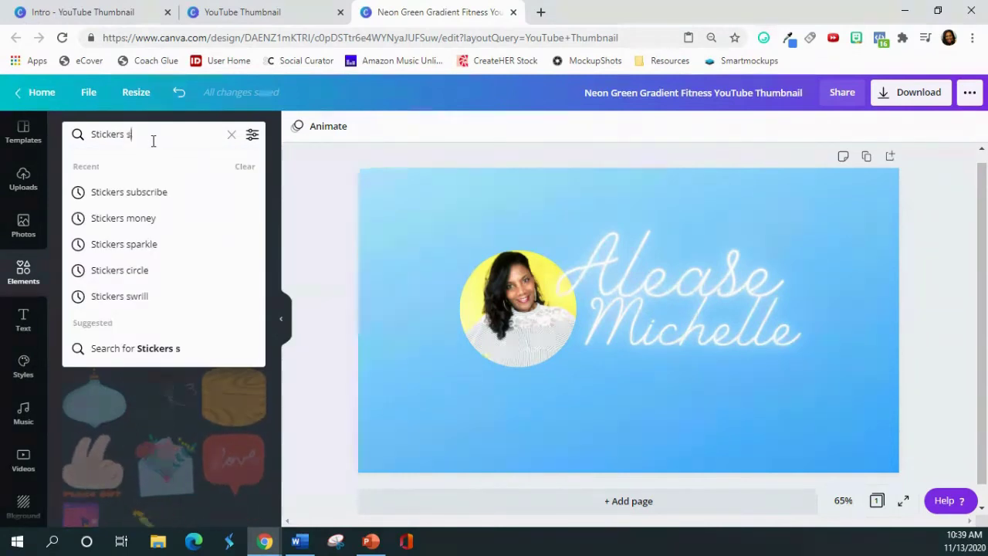
type("par")
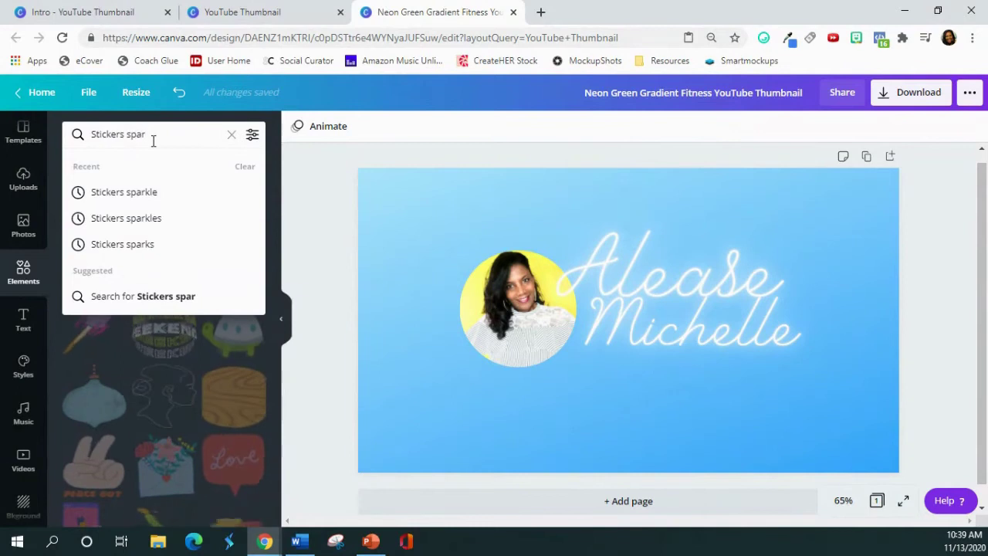
type("kles")
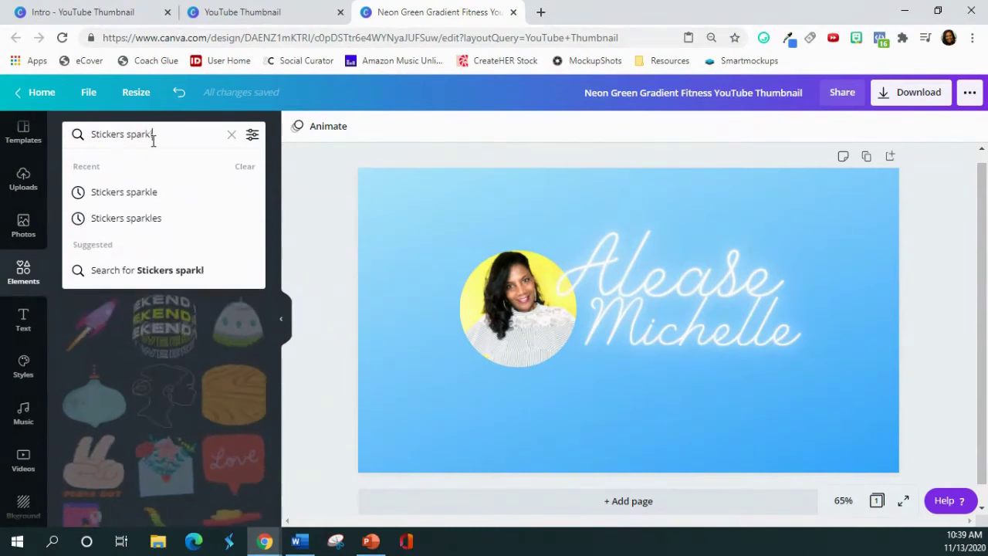
key("Return")
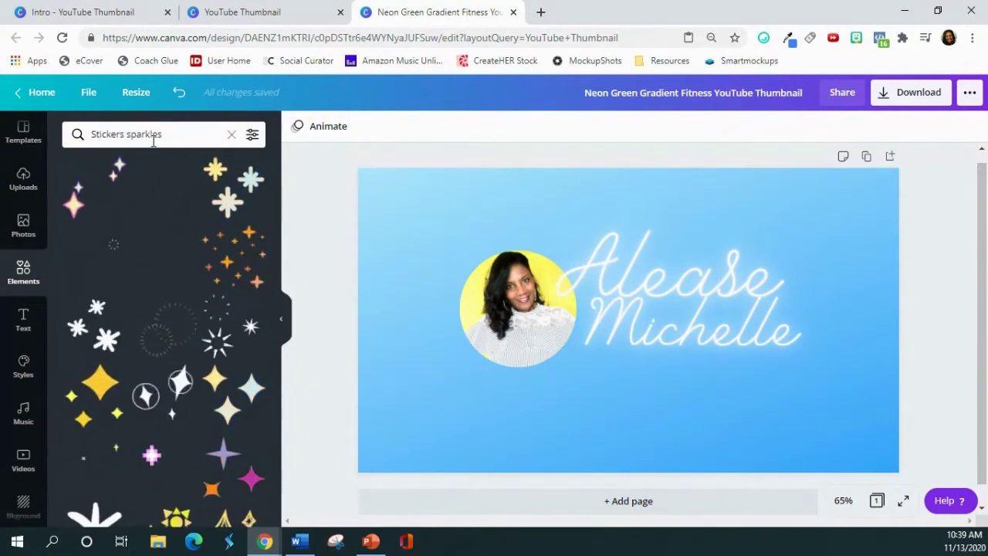
Step: Try a white starburst sticker, shrunk and placed over the portrait's upper left, and delete it
left_click(219, 337)
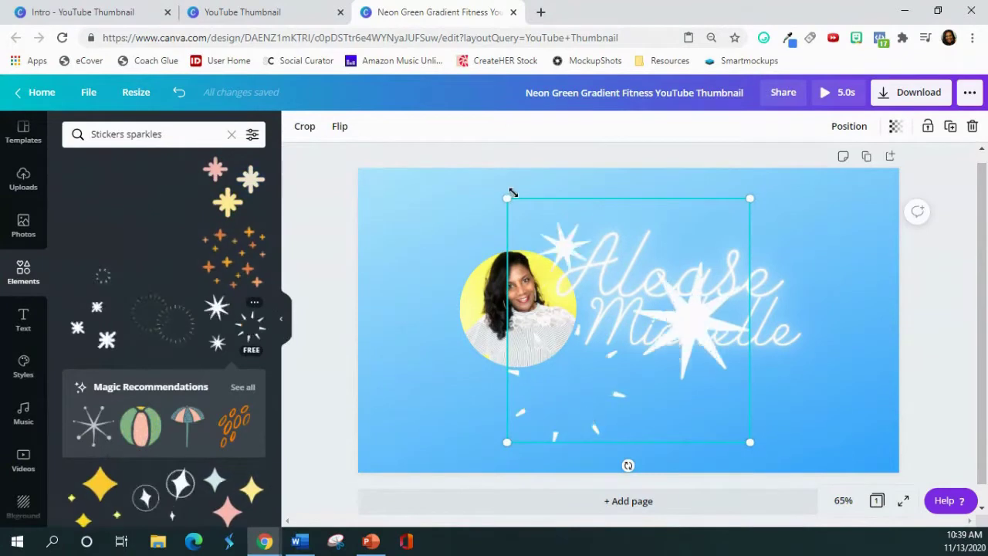
left_click_drag(508, 197, 610, 302)
left_click_drag(642, 396, 455, 261)
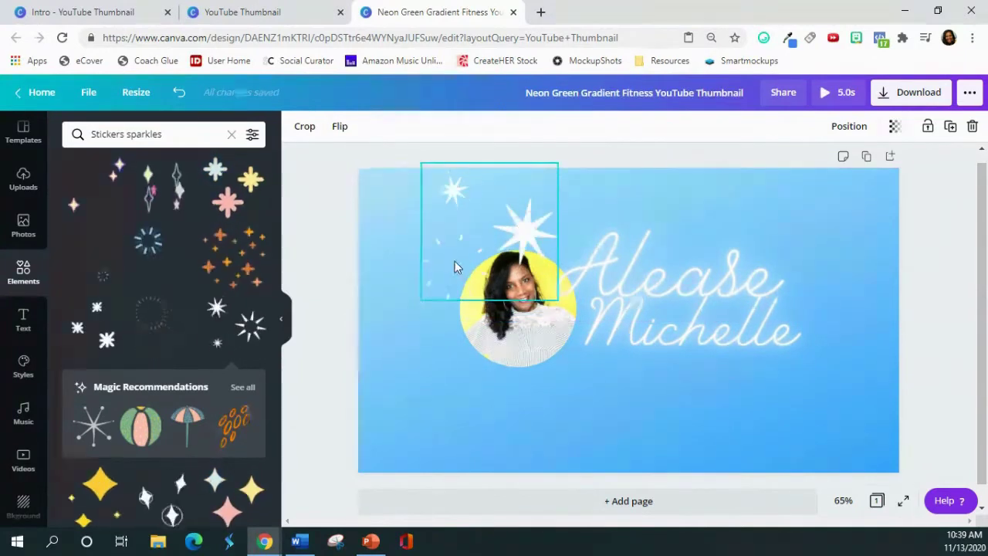
left_click(971, 128)
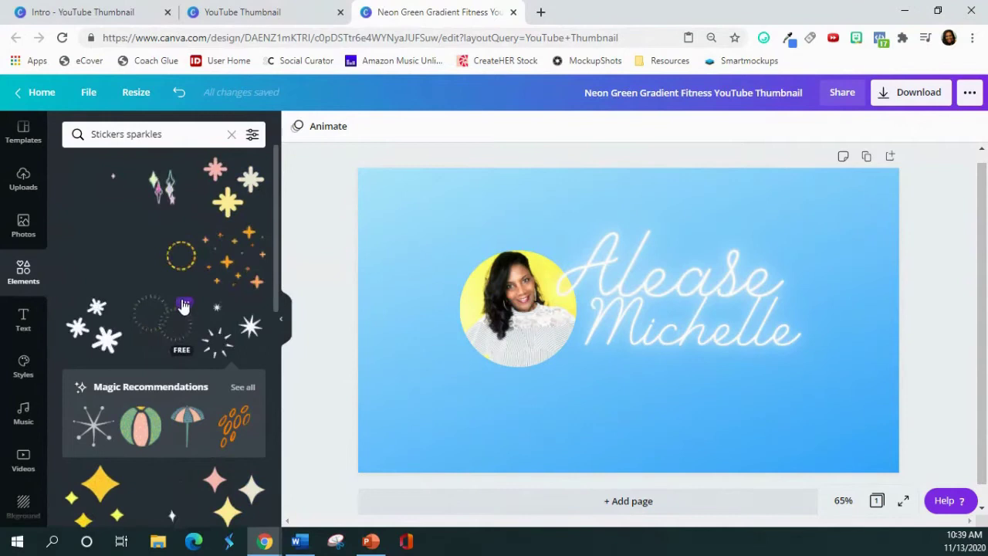
Step: Add the white circled-sparkles sticker, shrink it and place it at the portrait's upper left
scroll(184, 303, "down", 2)
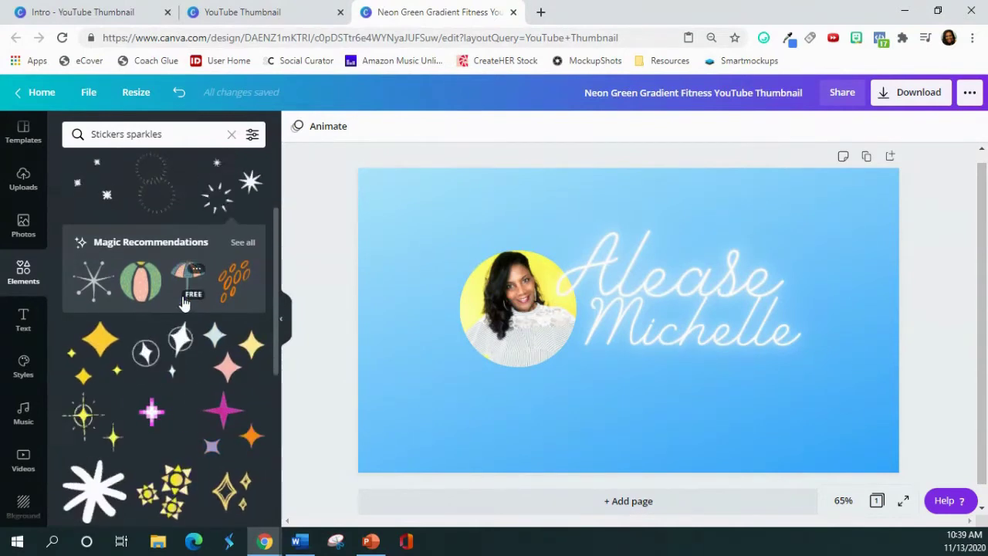
left_click(170, 359)
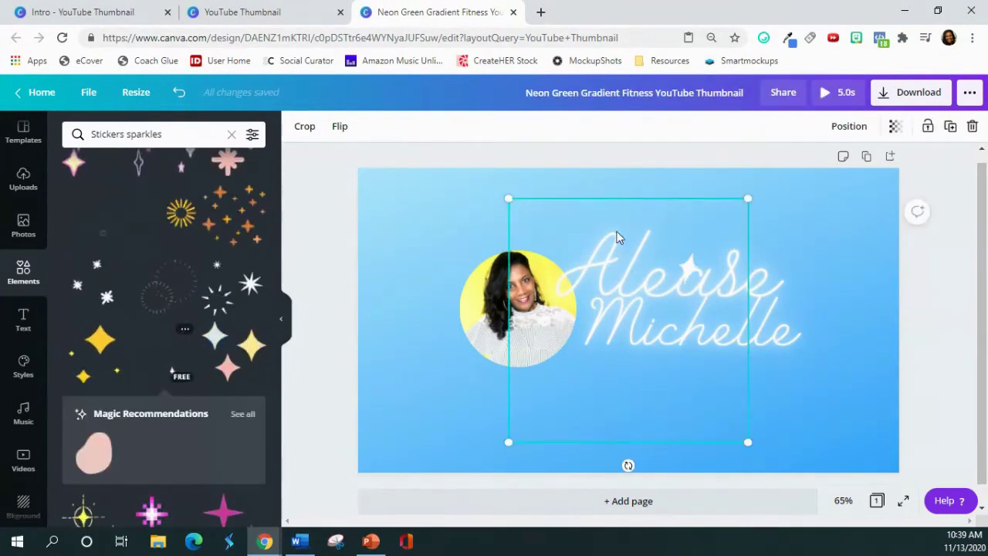
left_click_drag(505, 198, 444, 257)
left_click_drag(399, 302, 430, 273)
left_click_drag(452, 226, 463, 244)
Step: Duplicate the white sparkles sticker and place the copy at the lower-right end of the second name
right_click(463, 245)
left_click(501, 263)
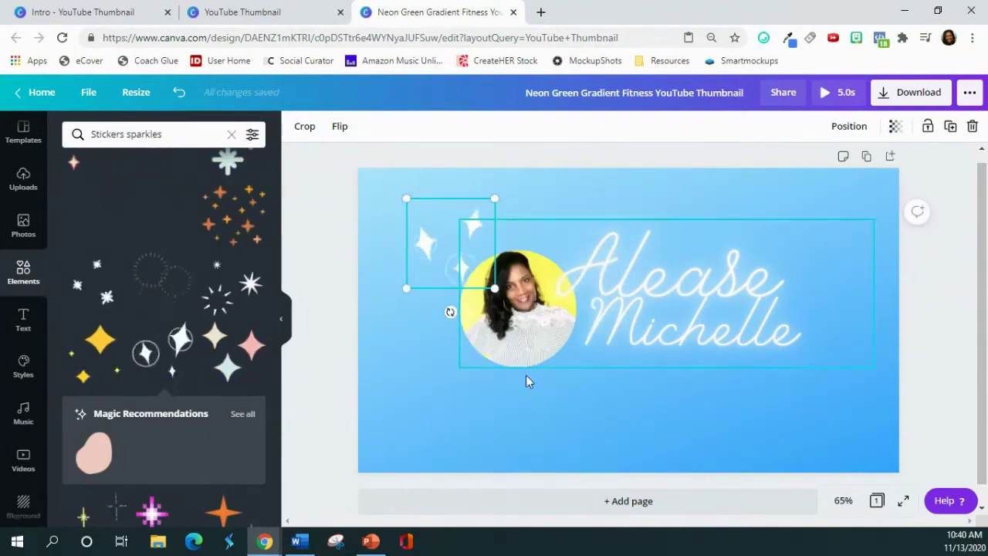
left_click(541, 426)
right_click(540, 425)
left_click(580, 407)
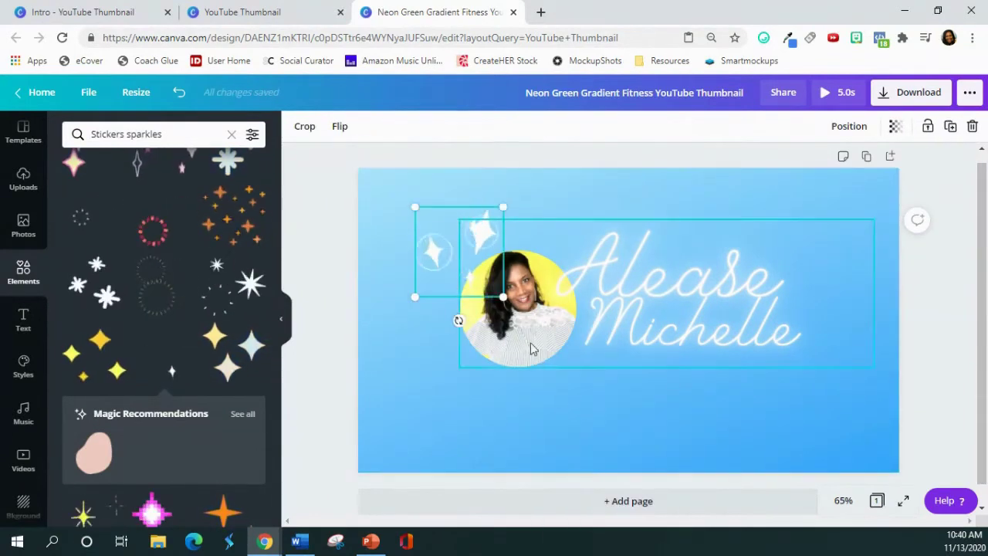
left_click_drag(464, 267, 804, 372)
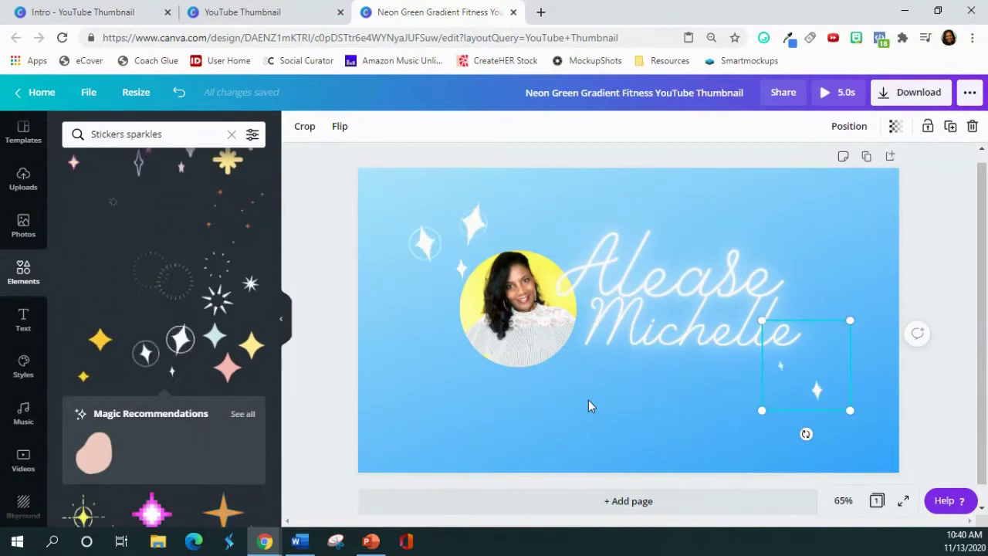
left_click(589, 402)
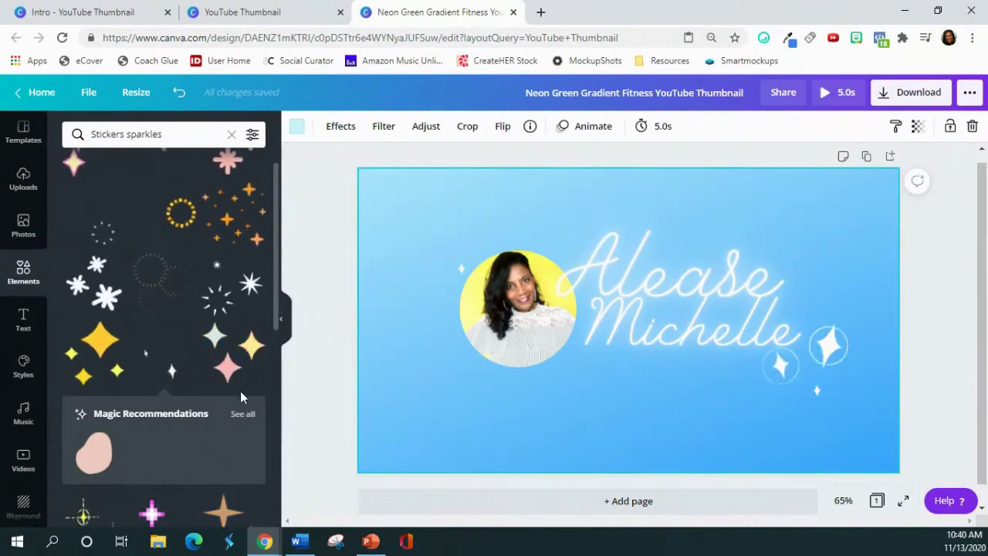
Step: Change the sticker search to "Stickers subcribe" and run it
left_click(165, 135)
double_click(161, 134)
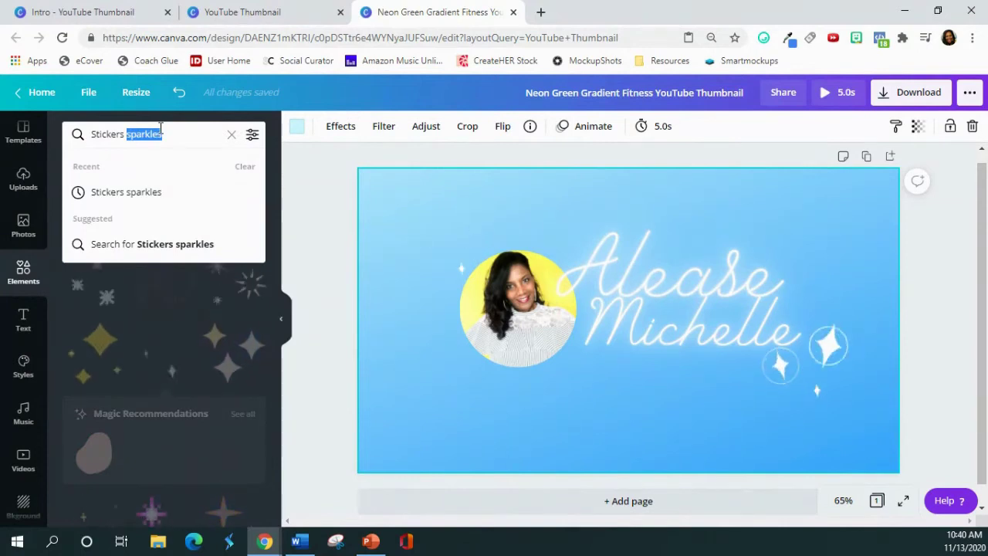
type("subcribe")
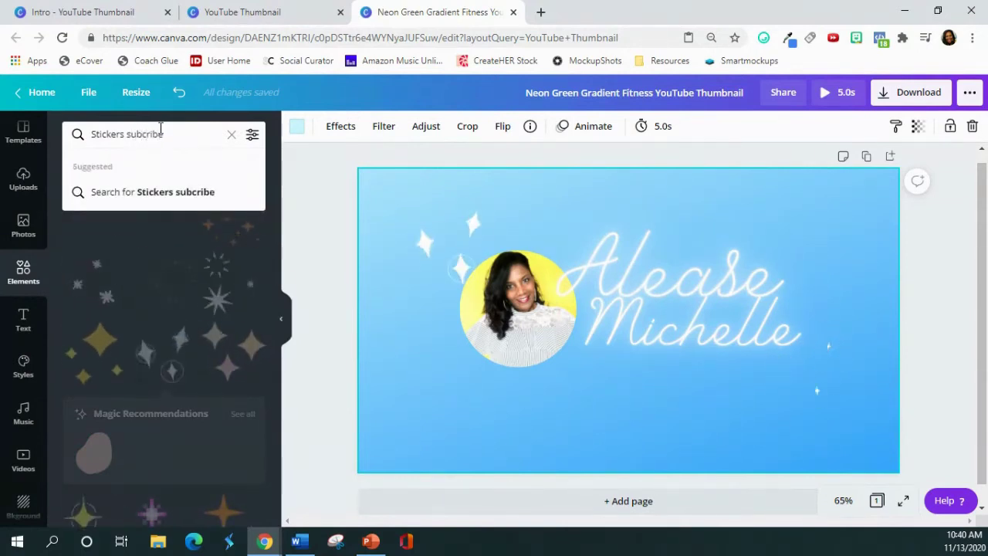
key("Return")
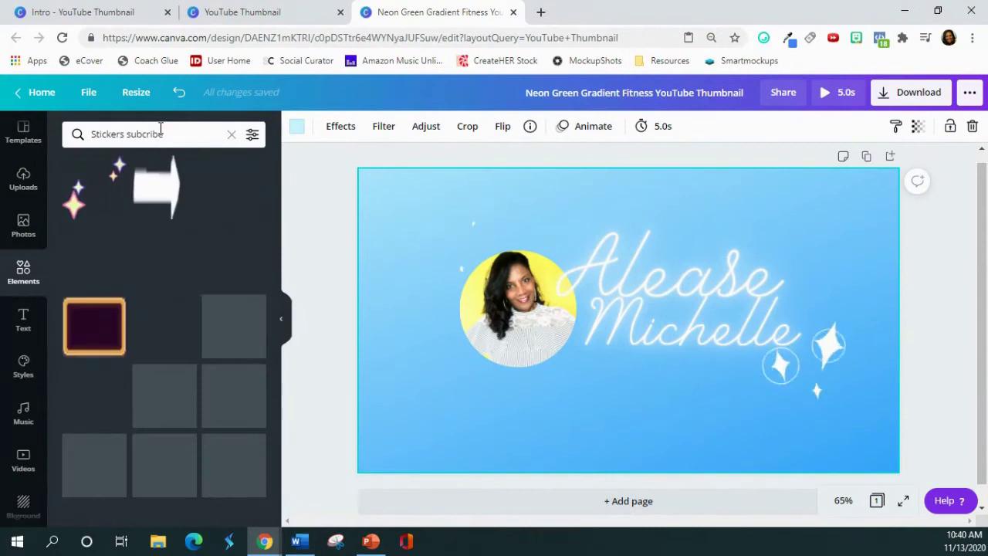
Step: Look through the sticker results for a subscribe sticker and rerun the same search
scroll(168, 249, "down", 4)
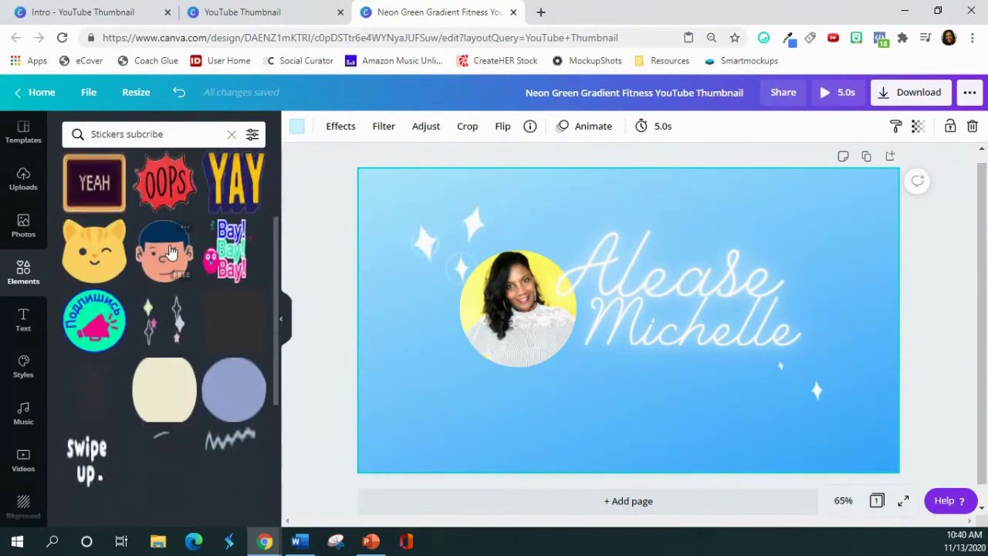
scroll(167, 247, "up", 4)
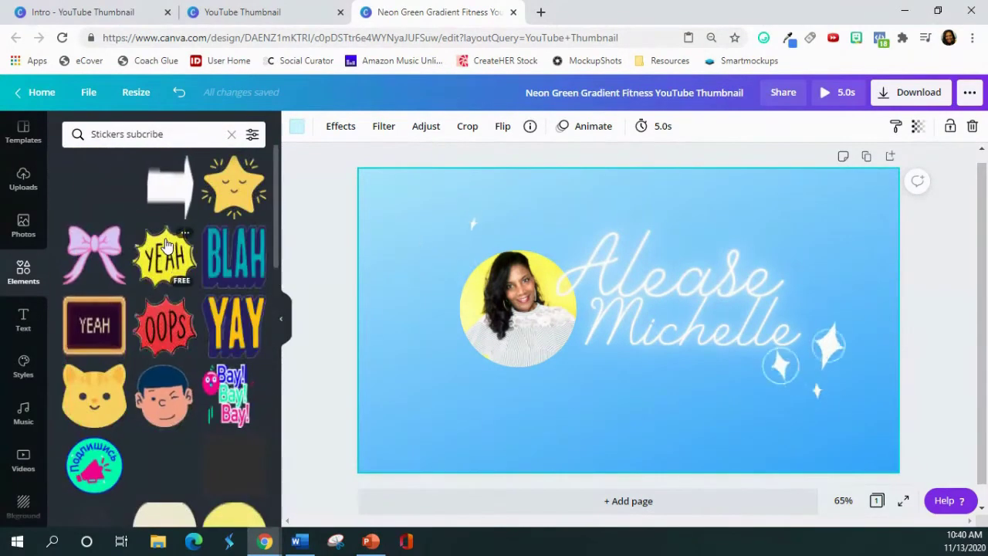
scroll(164, 249, "down", 3)
scroll(159, 251, "down", 4)
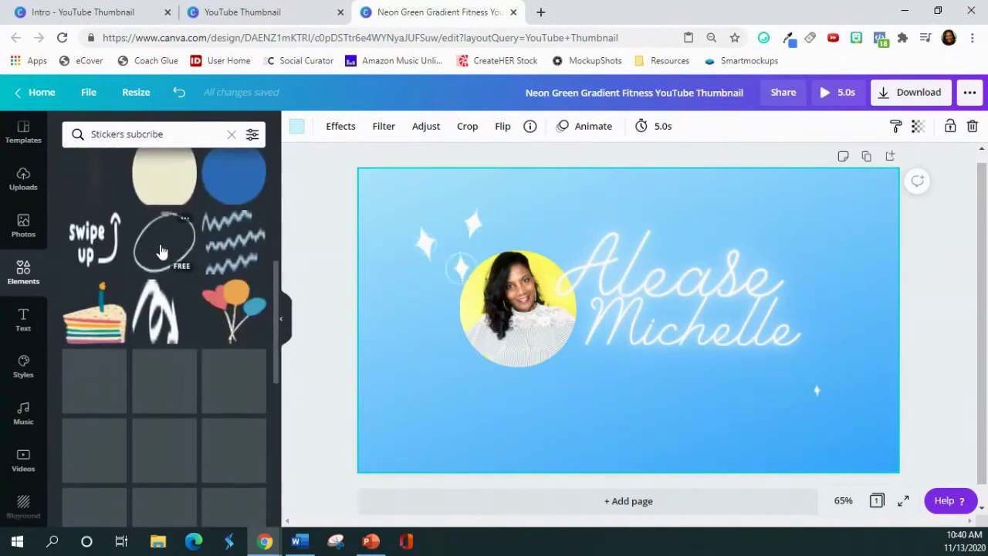
scroll(159, 252, "down", 2)
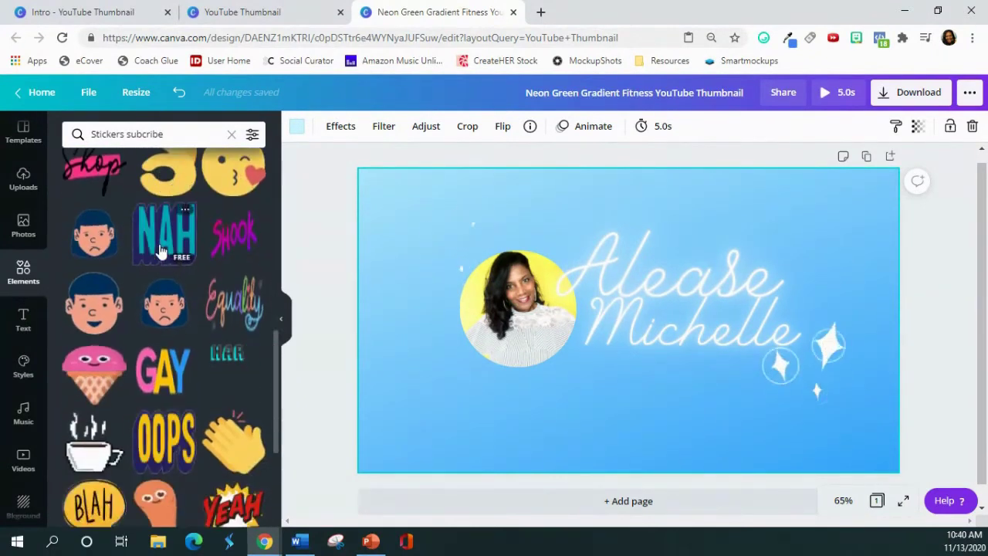
scroll(147, 216, "up", 3)
left_click(167, 134)
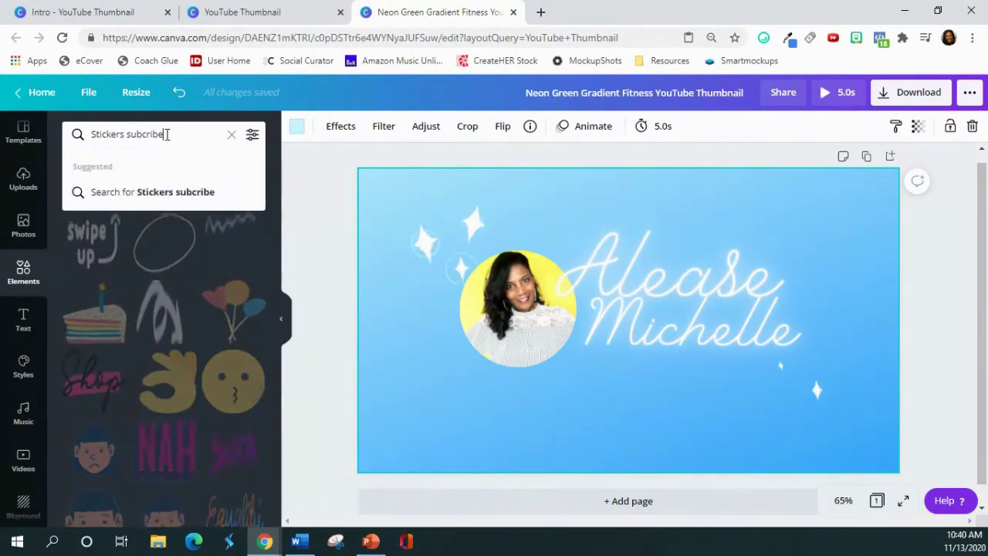
left_click(159, 192)
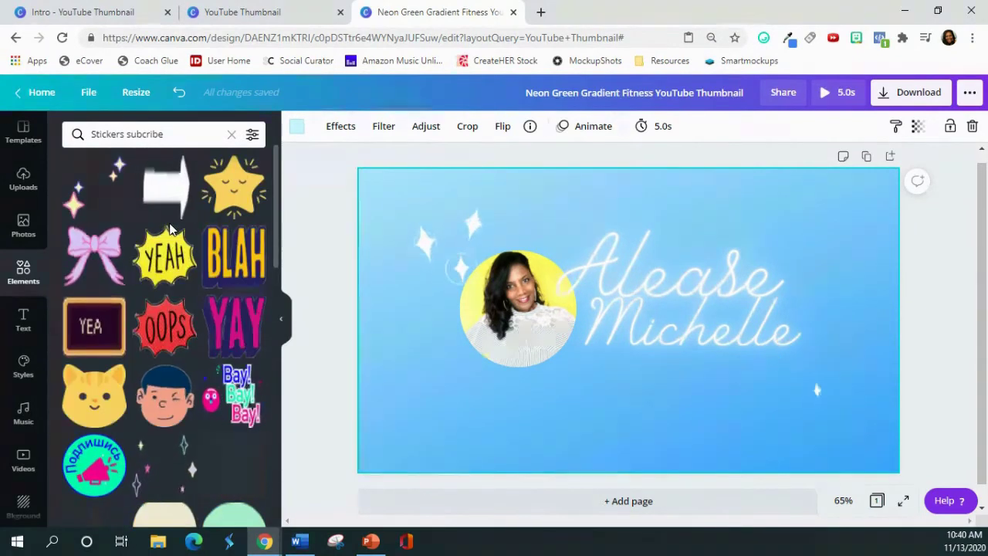
Step: Correct the sticker search to "Stickers subscribe" and run it
scroll(171, 230, "down", 3)
scroll(170, 228, "down", 2)
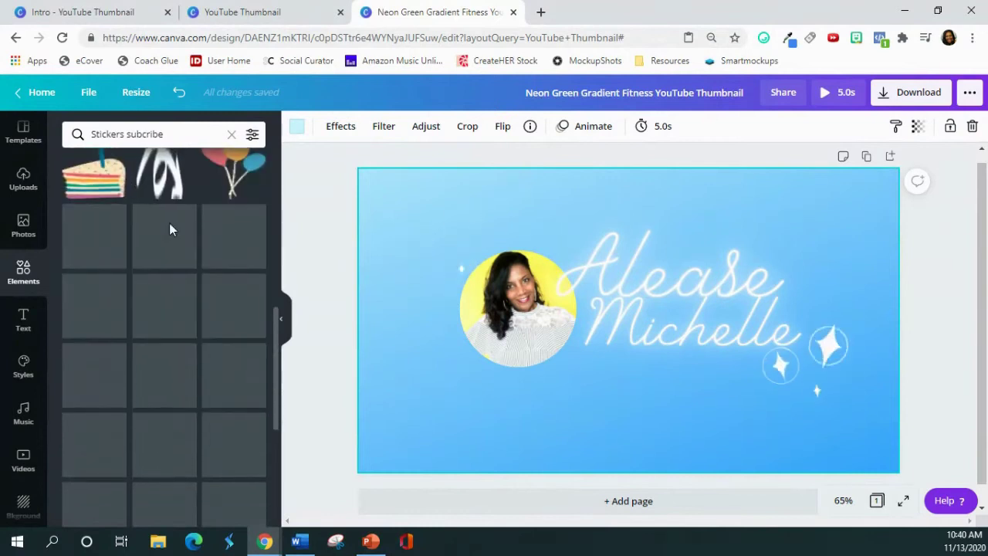
scroll(169, 228, "down", 3)
scroll(169, 228, "down", 2)
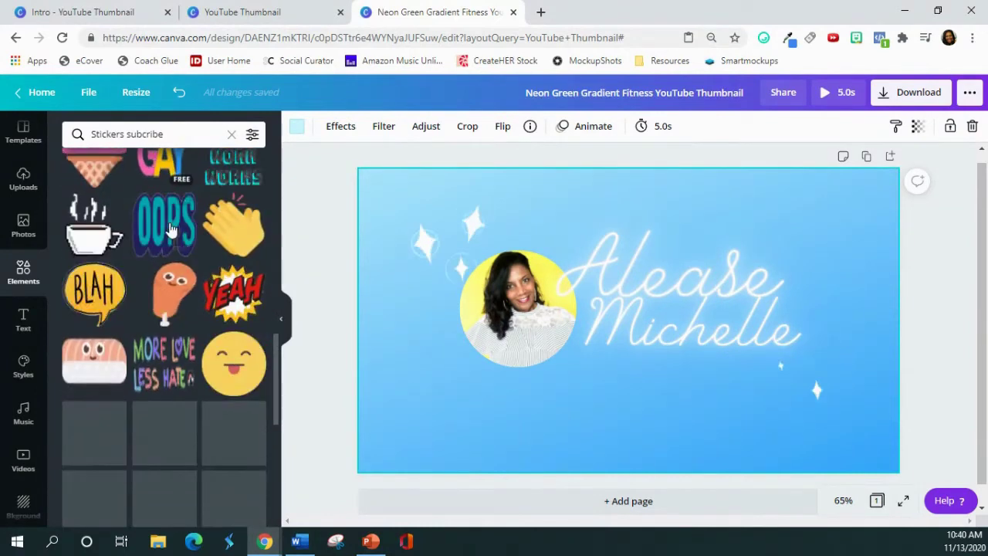
left_click(125, 134)
type("s")
key("Return")
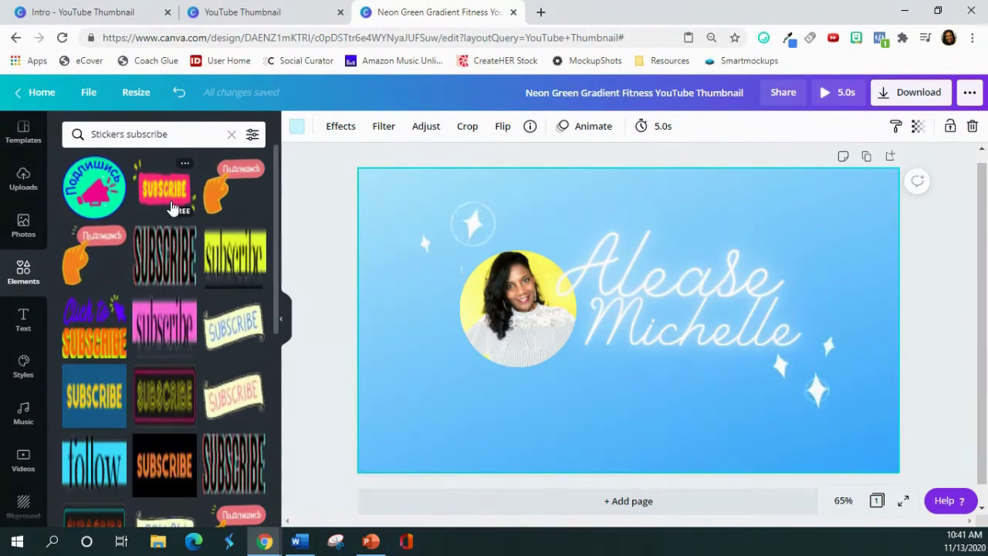
Step: Add the red Subscribe sticker with the yellow bell, shrink it and place it centred below the name
scroll(146, 270, "down", 3)
scroll(147, 275, "down", 2)
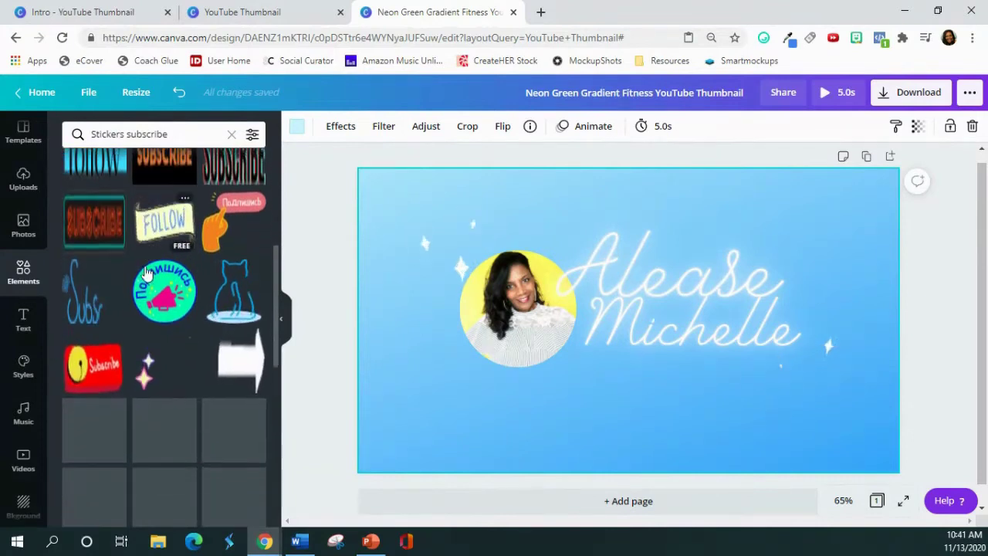
left_click(91, 328)
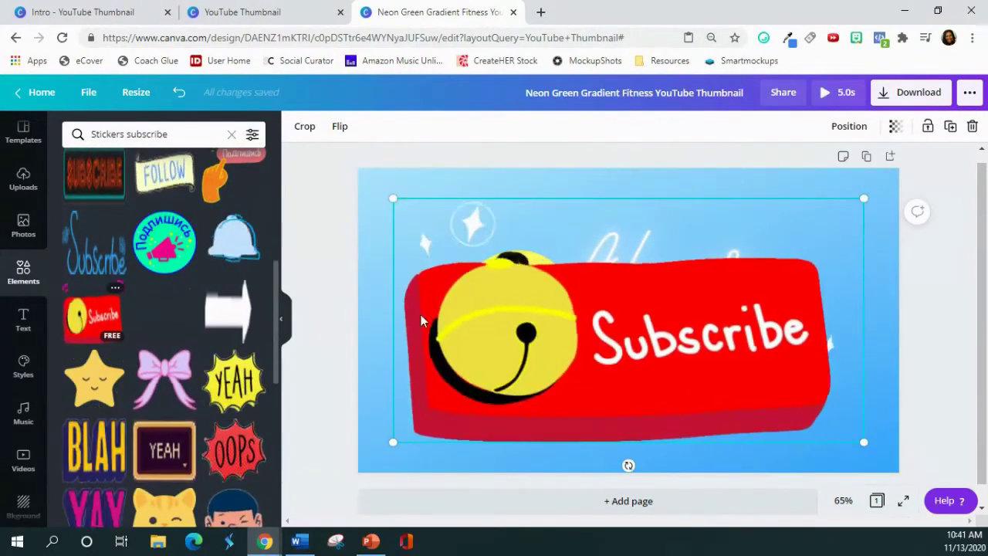
left_click_drag(395, 200, 762, 389)
left_click_drag(808, 429, 652, 418)
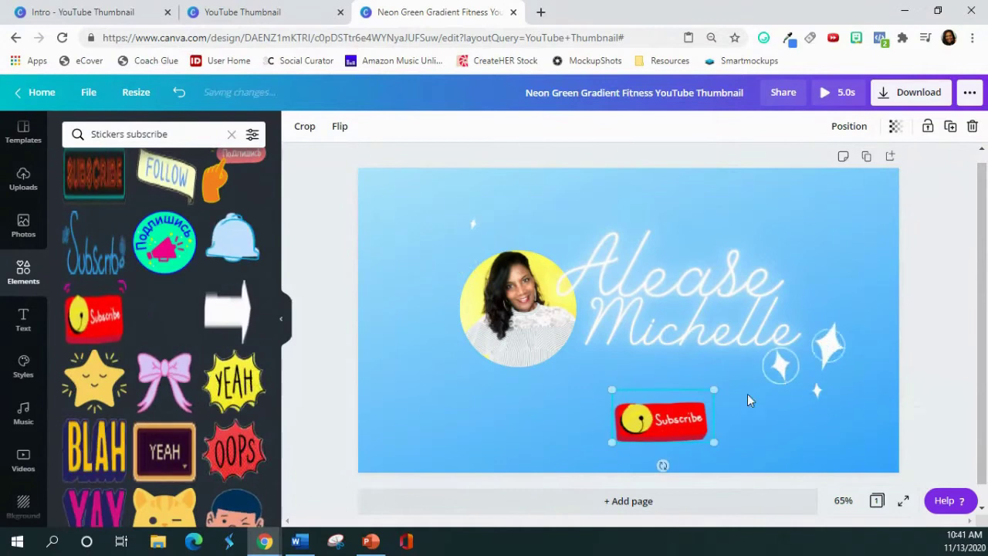
left_click(916, 357)
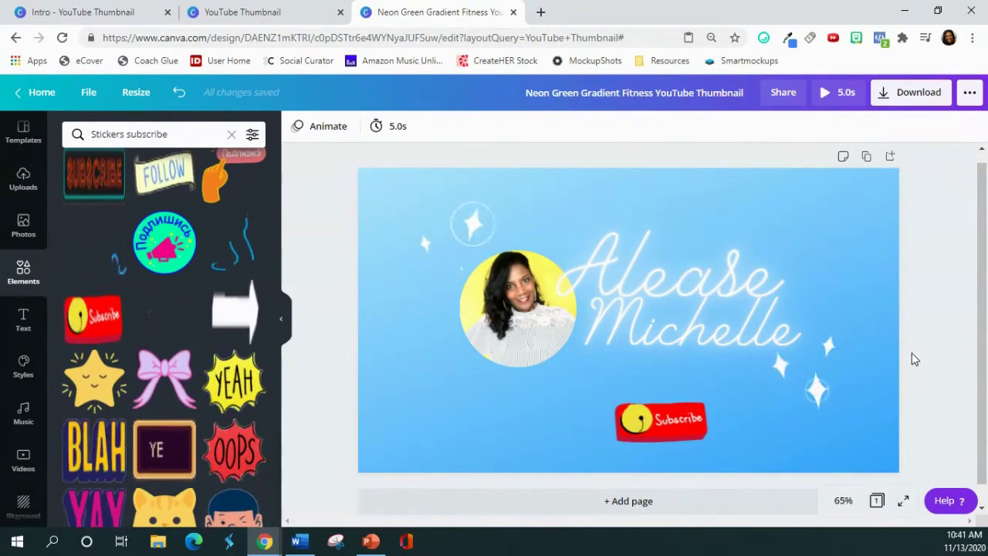
Step: Try the Block, Breathe, Fade, Pan, Scrapbook, Pop, Tectonic, Drift and Stomp animations on the page
left_click(282, 320)
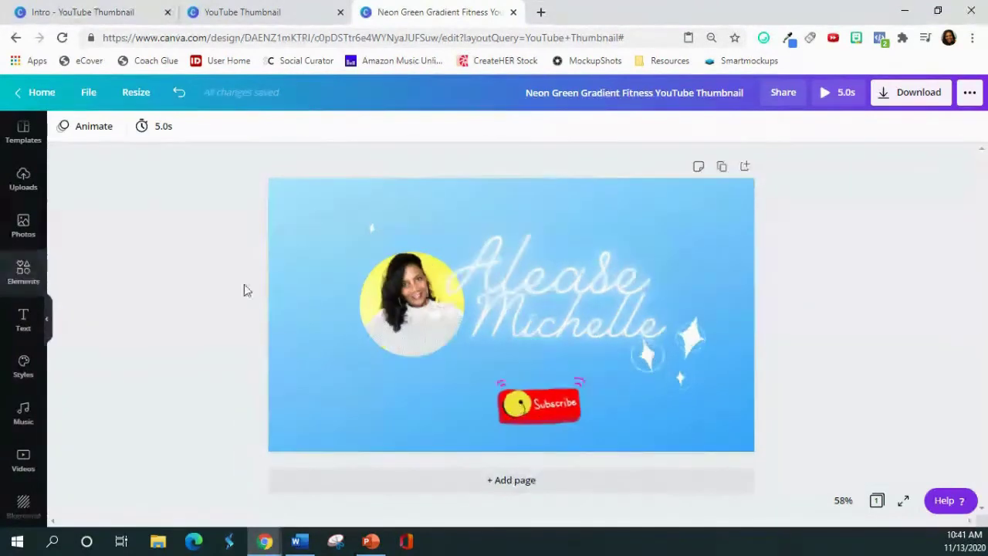
left_click(92, 130)
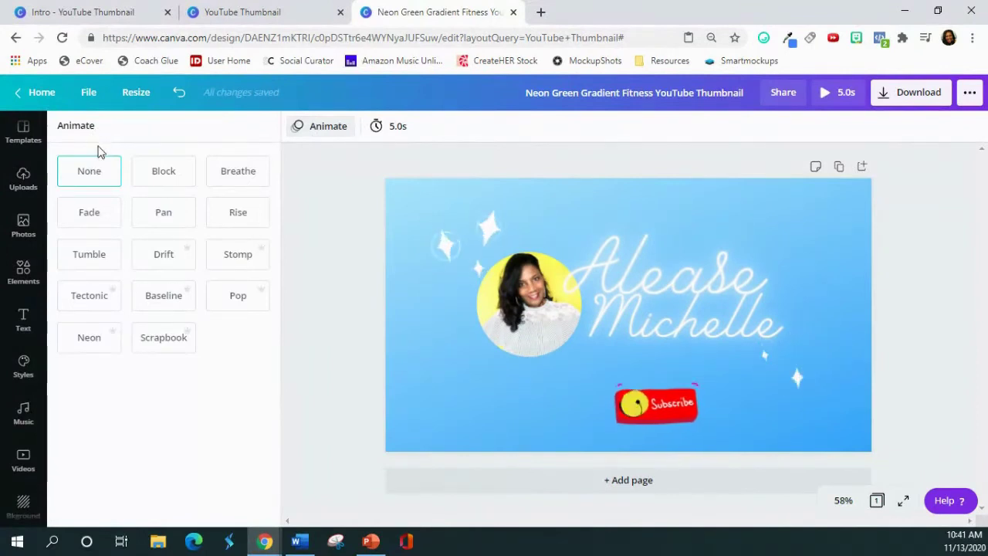
left_click(164, 174)
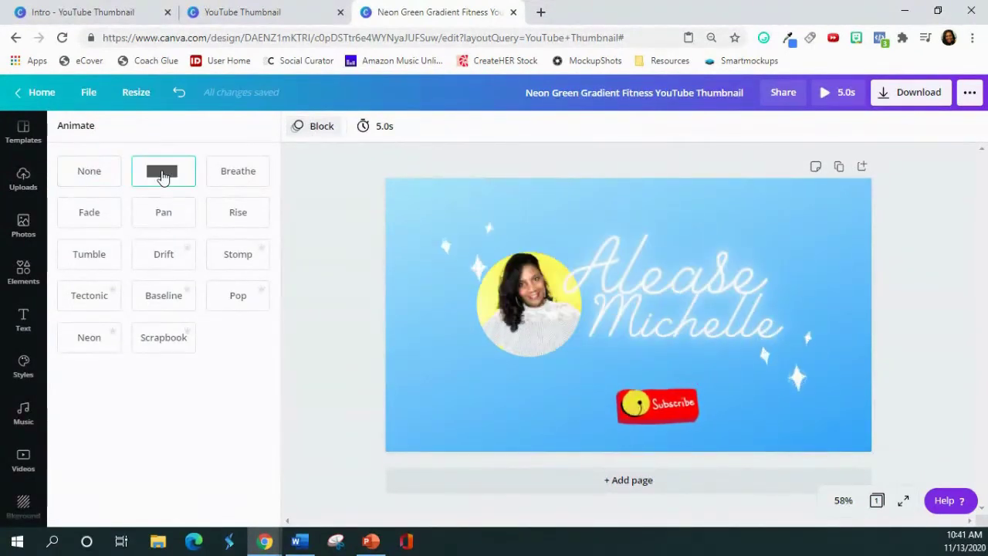
left_click(235, 183)
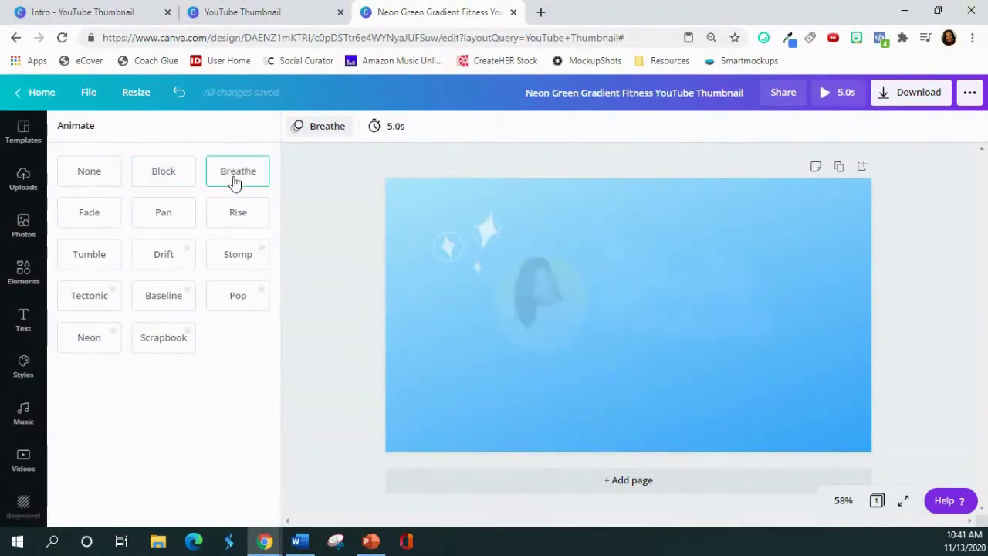
left_click(105, 223)
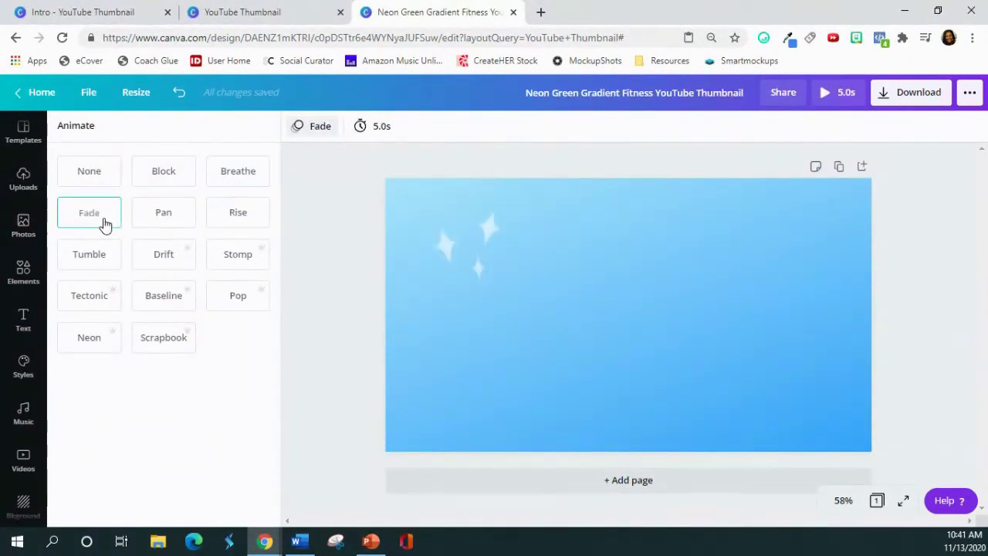
left_click(163, 224)
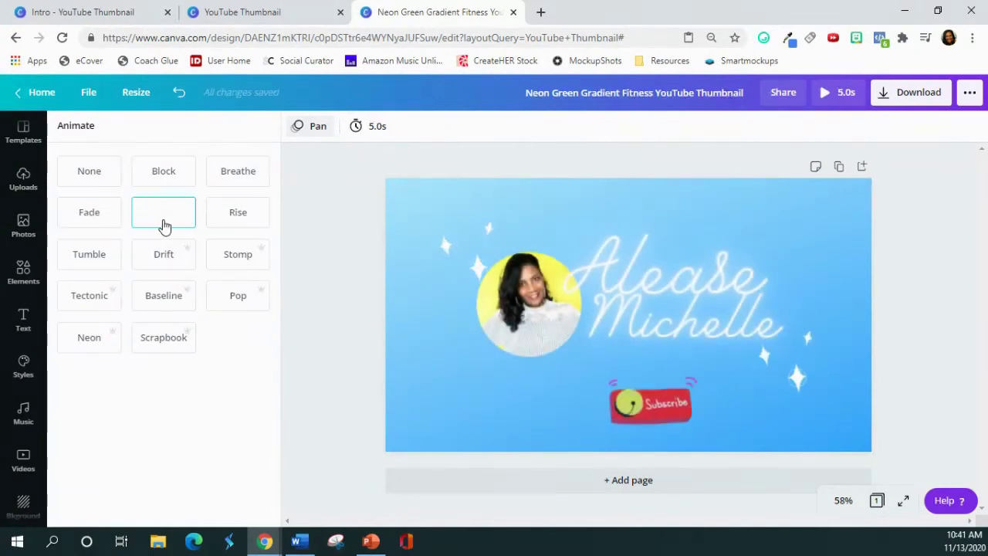
left_click(164, 346)
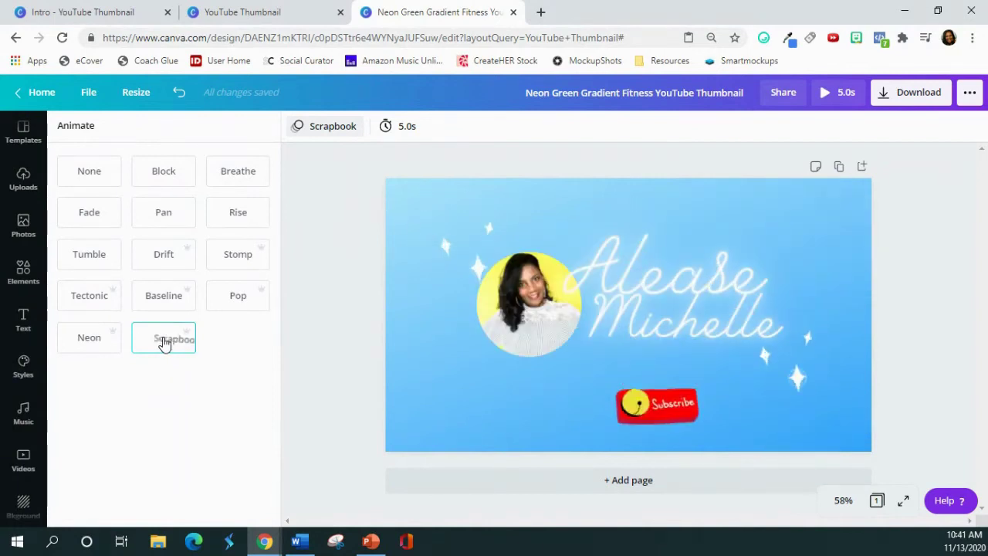
left_click(237, 301)
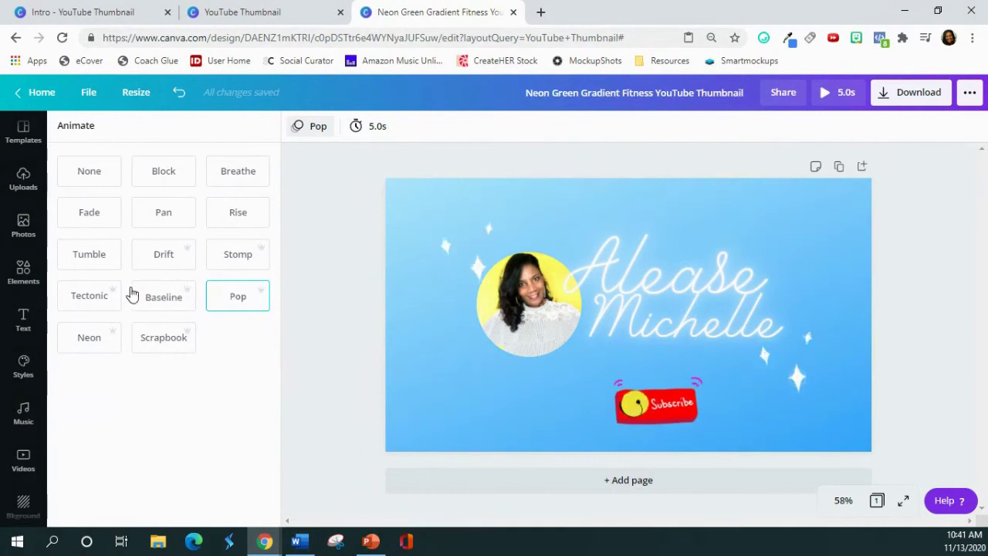
left_click(100, 303)
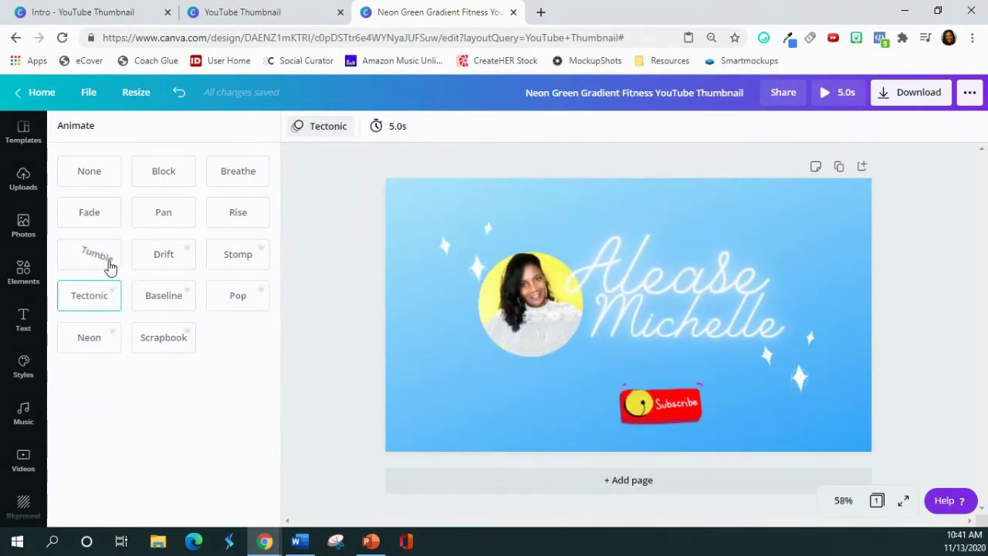
left_click(165, 270)
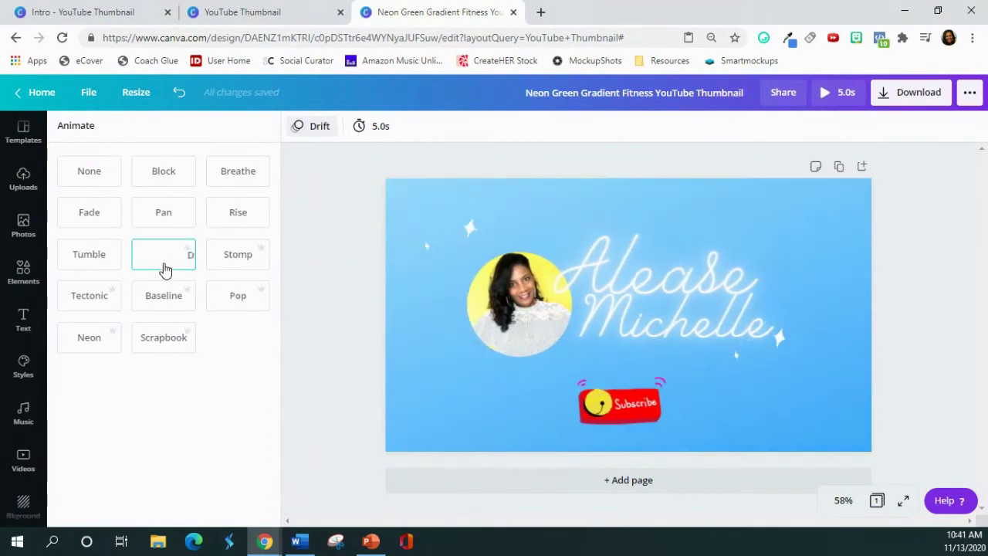
left_click(237, 256)
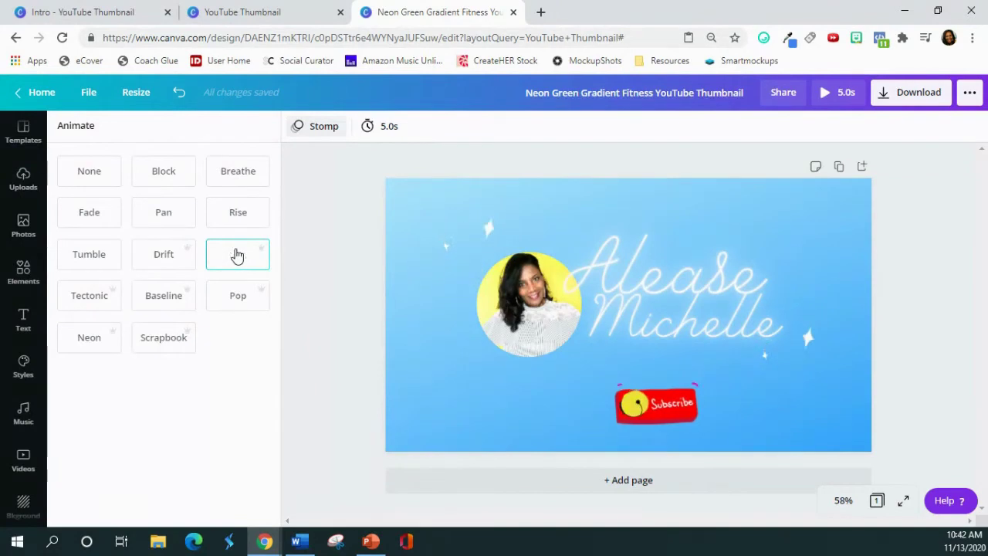
Step: Apply the Breathe animation with a page timing of 8.0 seconds and preview the intro
left_click(229, 182)
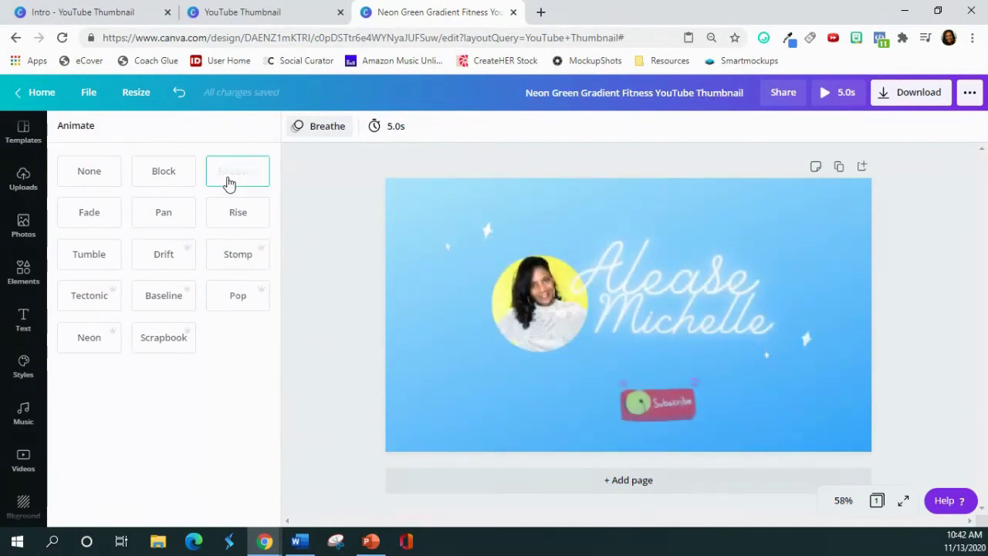
left_click(396, 128)
left_click_drag(444, 171, 451, 170)
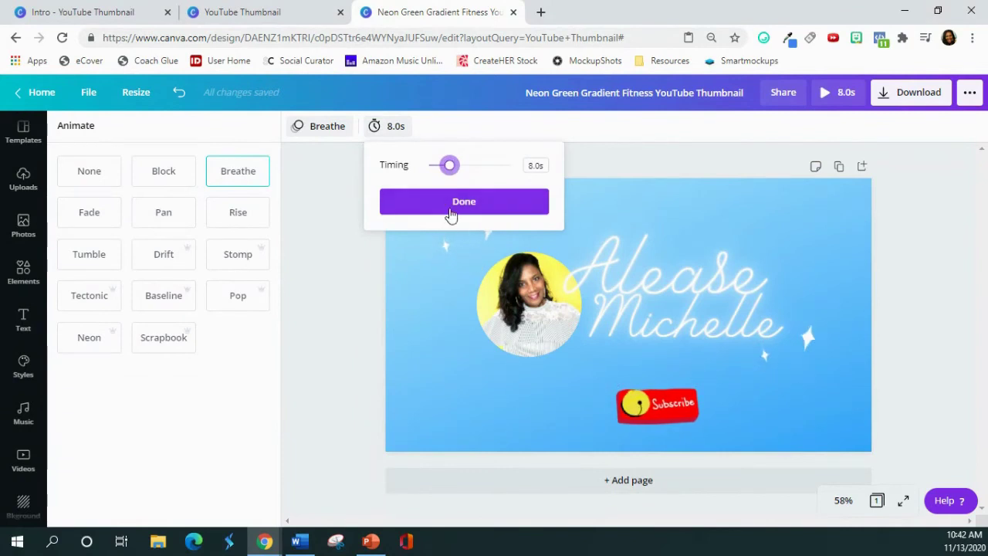
left_click(452, 210)
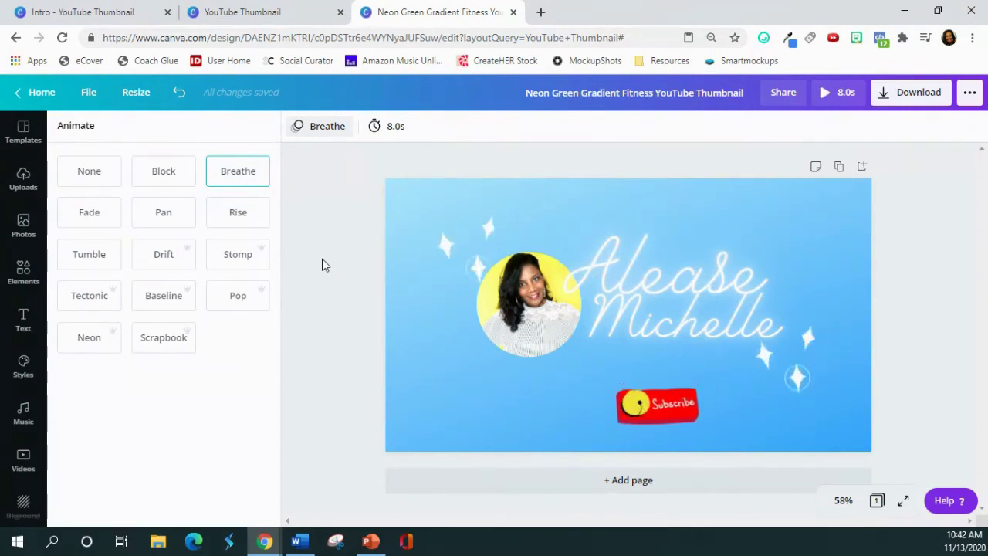
left_click(825, 94)
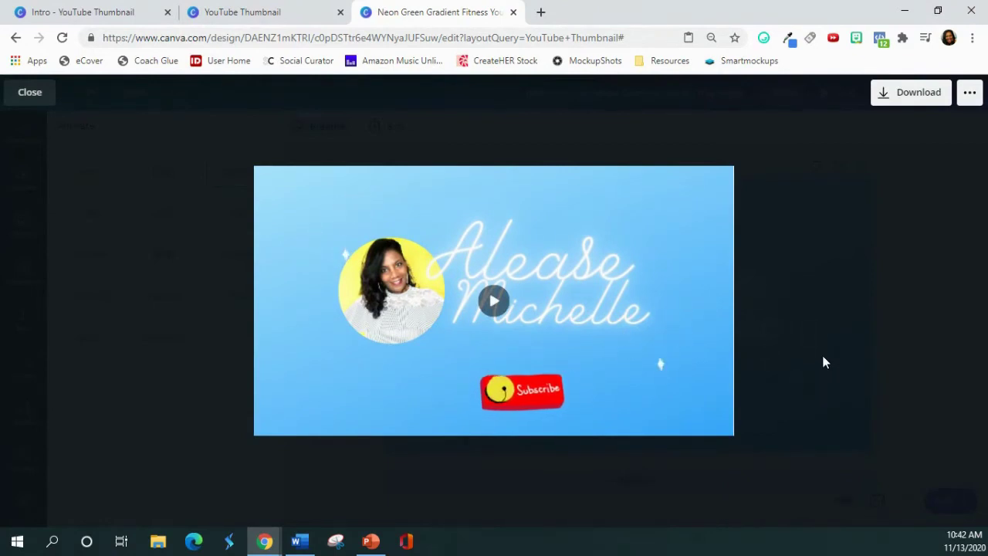
left_click(31, 93)
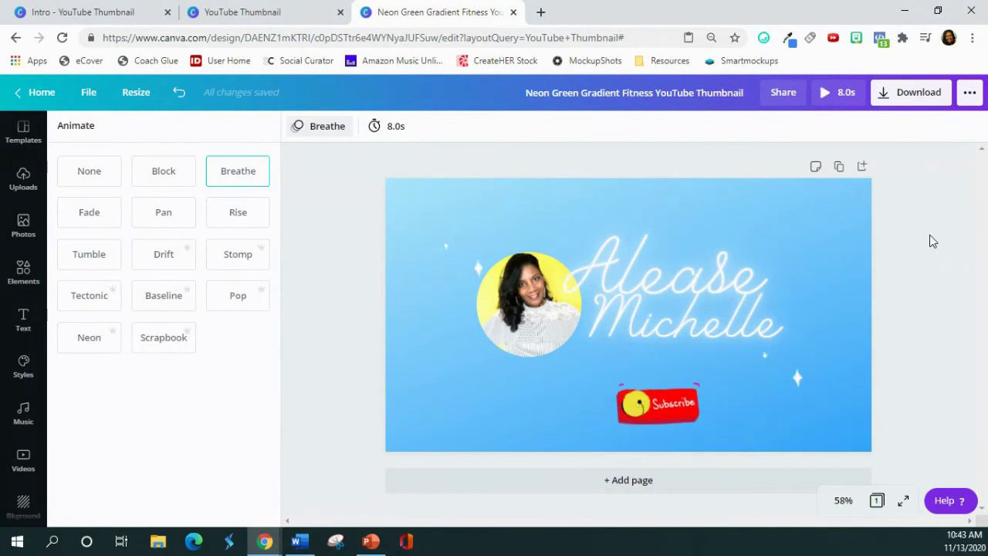
Step: Browse the music library and list all tracks in the Trap category
left_click(23, 424)
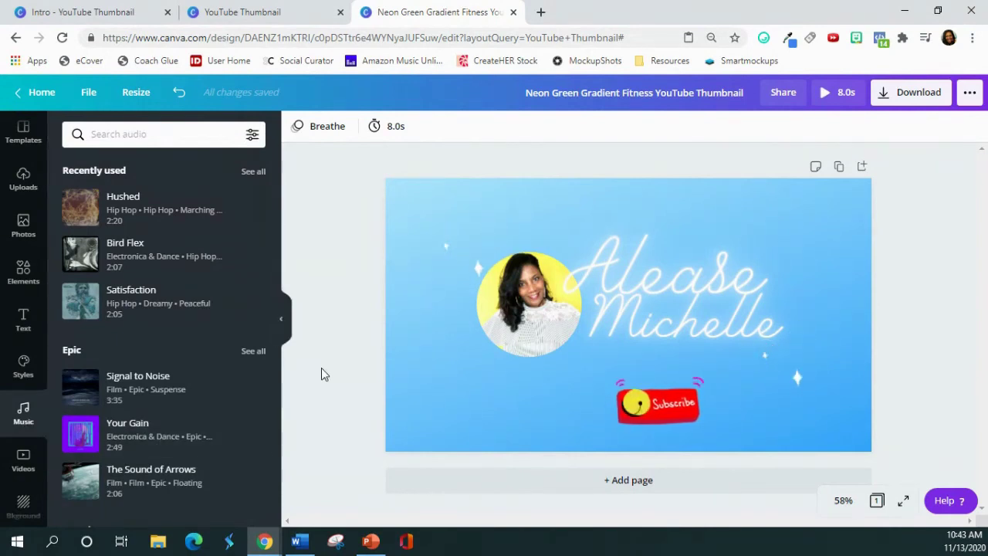
scroll(222, 316, "down", 1)
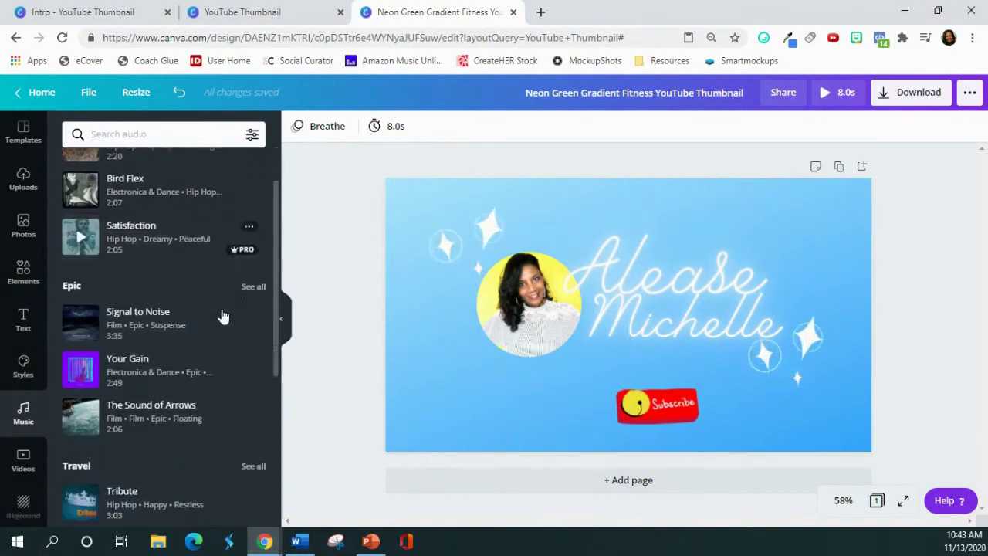
scroll(221, 318, "down", 5)
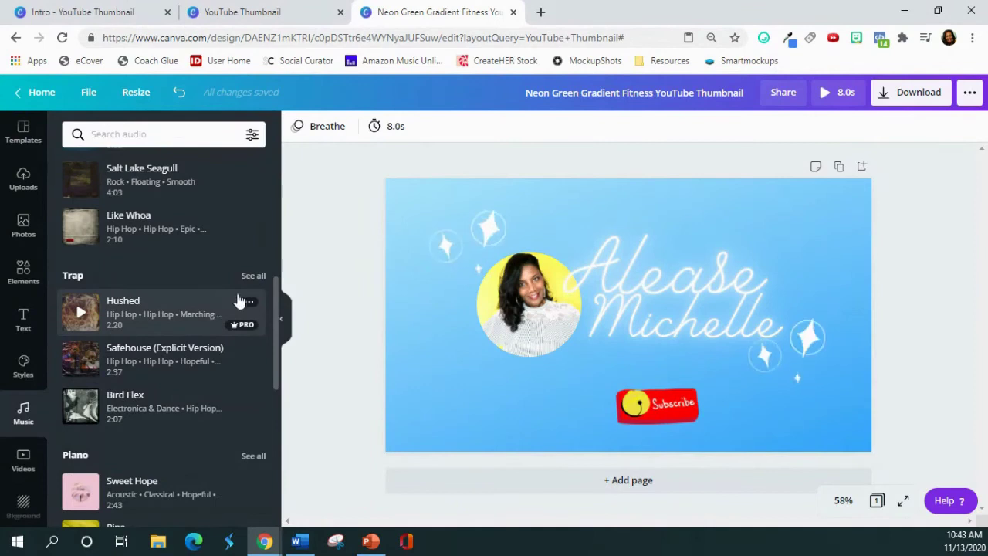
left_click(252, 276)
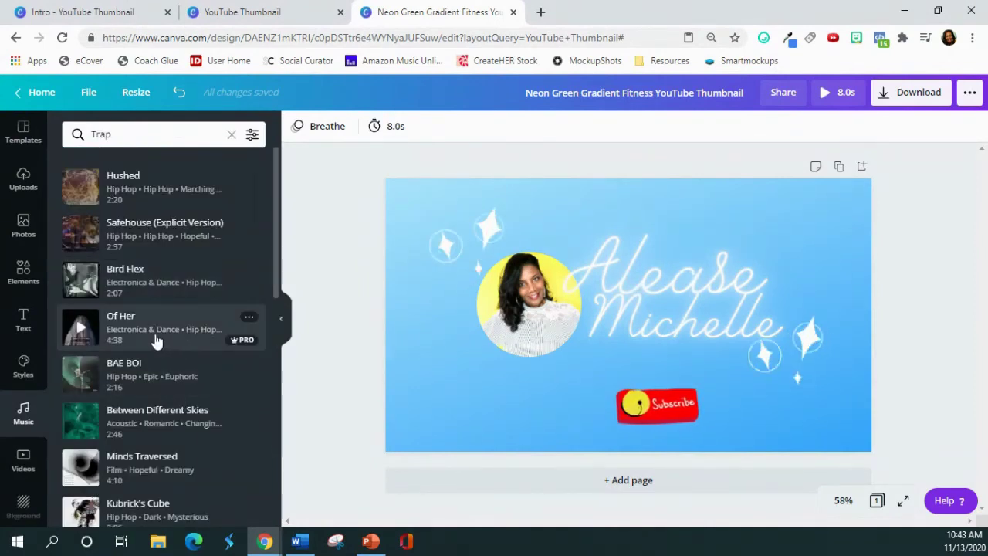
Step: Try the "Of Her" track as background music, play a further section of it, and remove it from the design
left_click(156, 341)
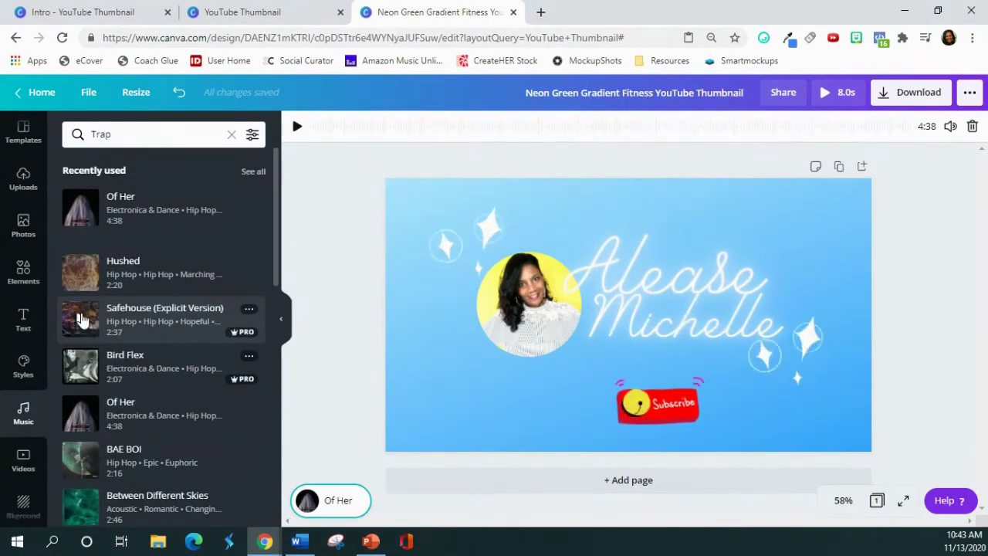
key("space")
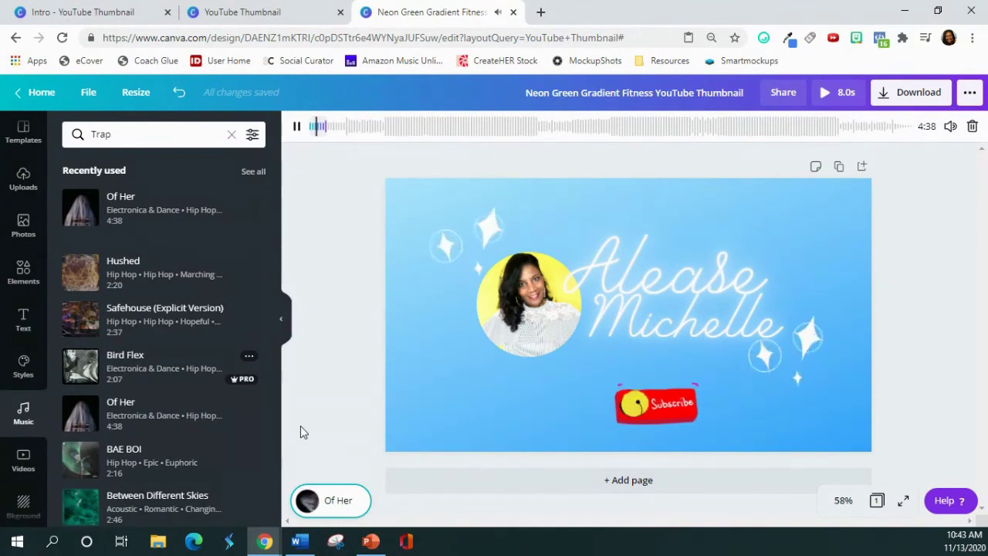
left_click(394, 126)
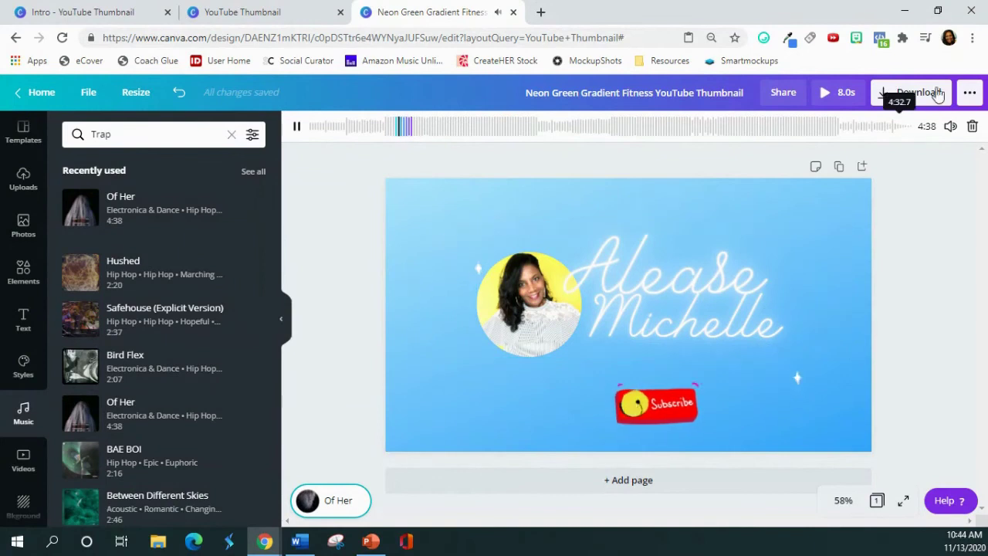
left_click(970, 127)
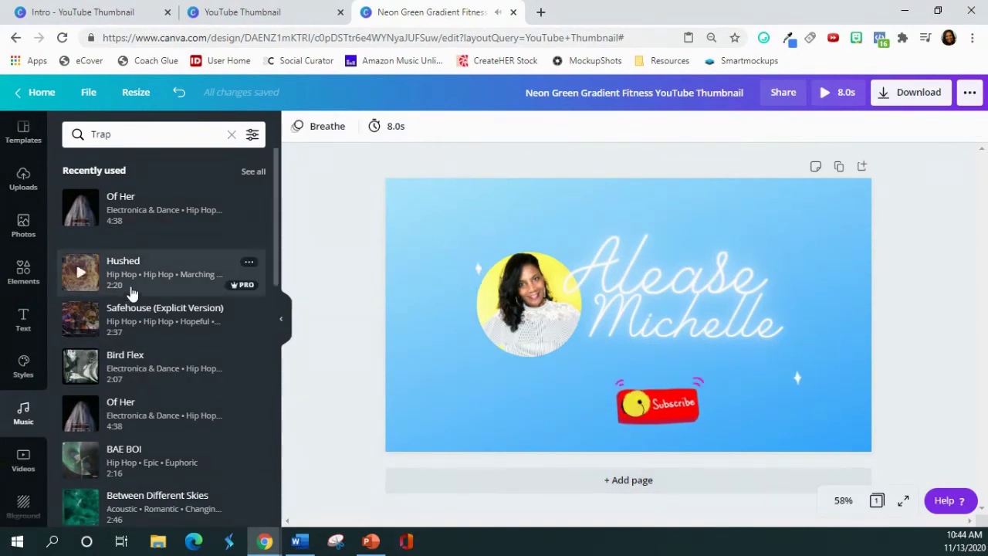
Step: Preview the "Hushed" track, add it to the design and shift its played section to start at about 40.9 seconds
left_click(81, 275)
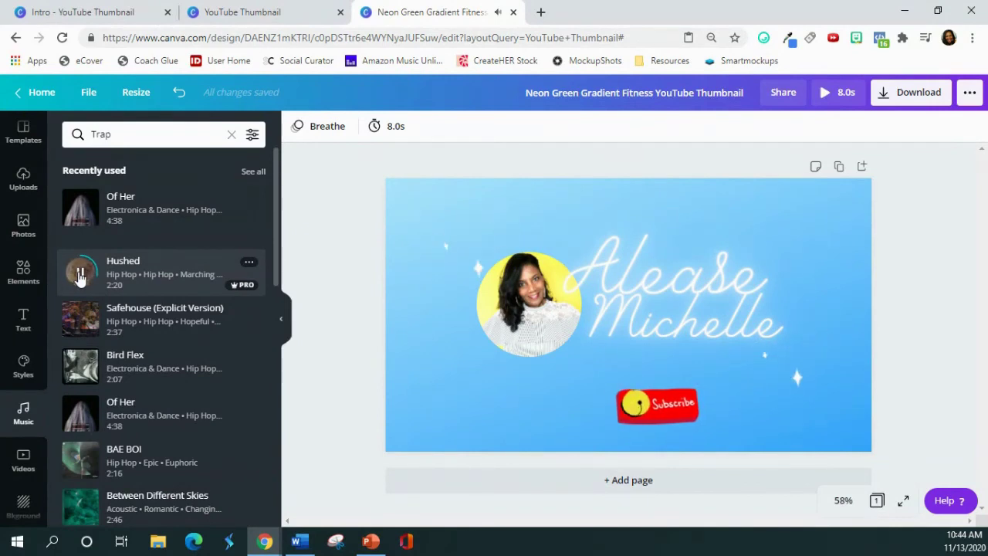
left_click_drag(81, 276, 349, 481)
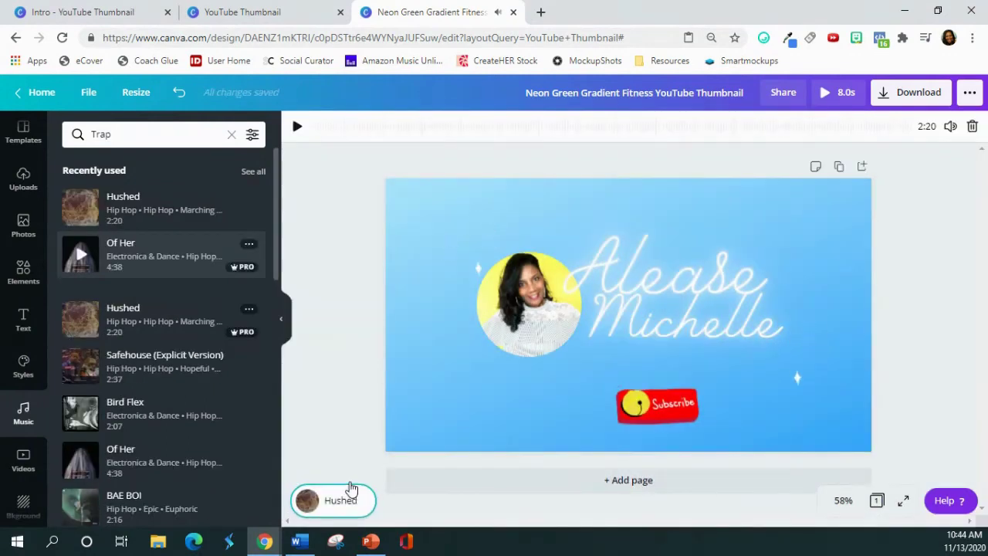
left_click(298, 126)
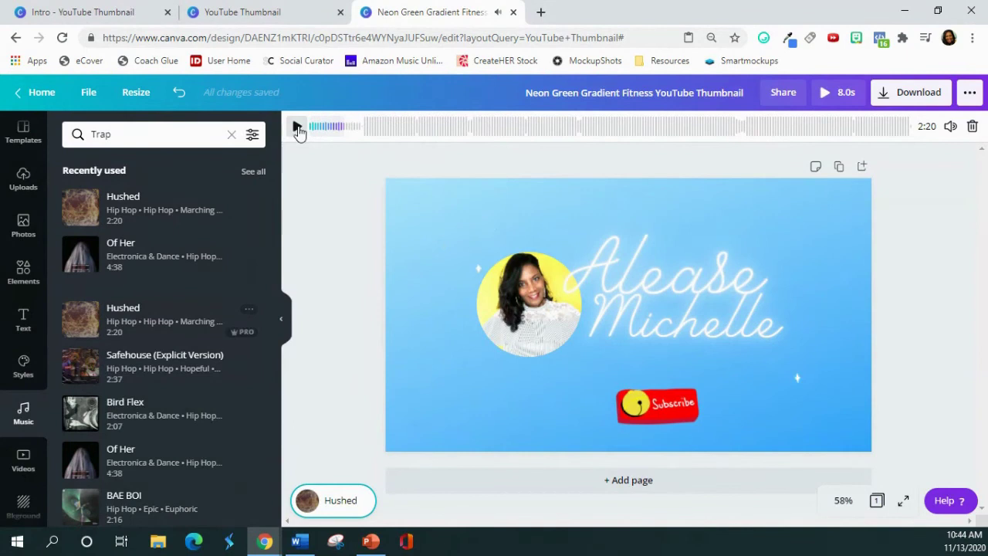
left_click_drag(394, 127, 487, 126)
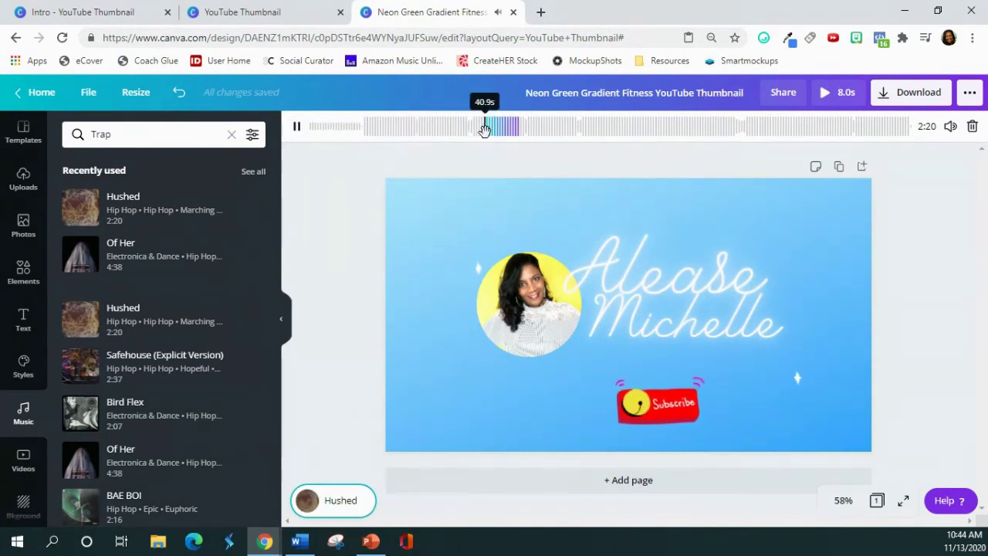
Step: Try a section near the end of the "Hushed" track, and move the played section back to just under a third into the track
left_click_drag(561, 135, 841, 125)
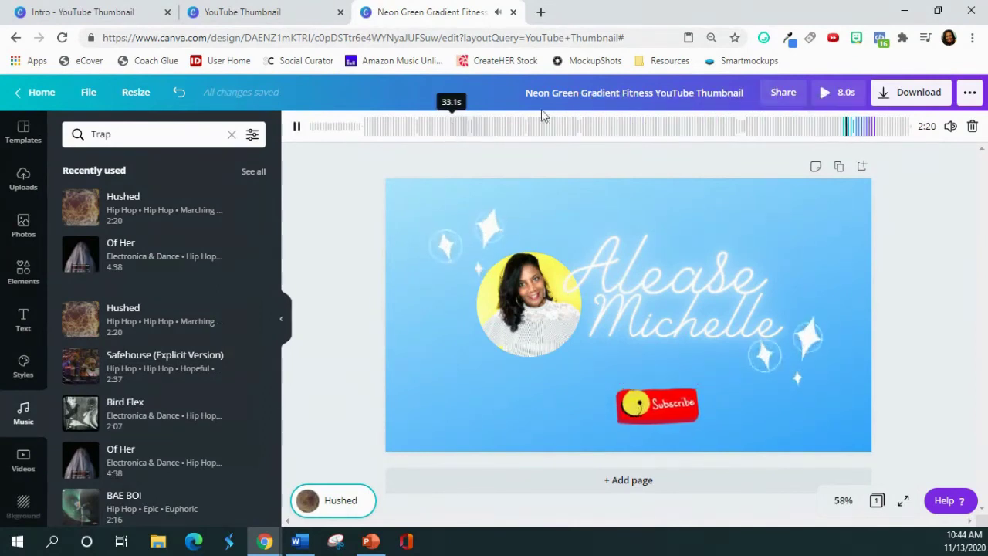
left_click(297, 126)
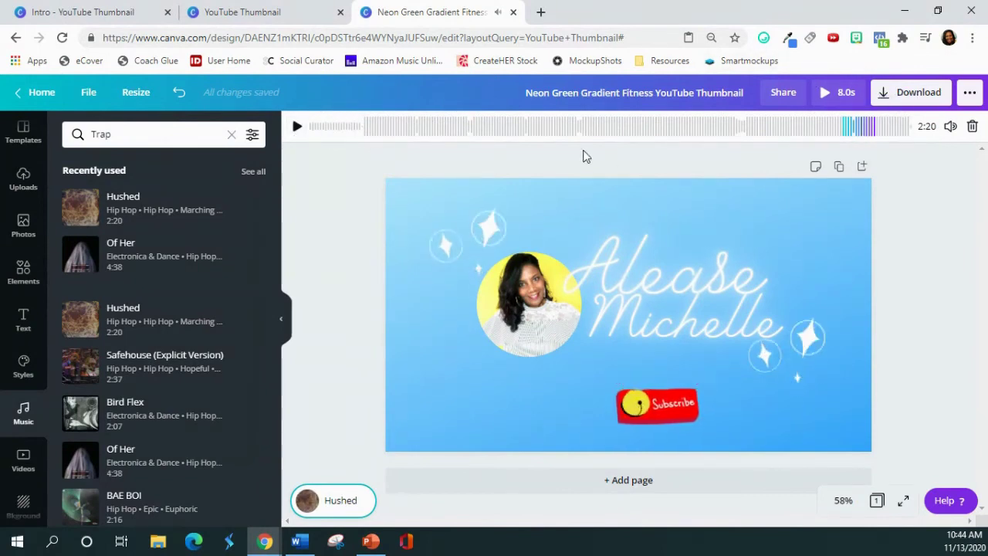
left_click_drag(488, 130, 490, 122)
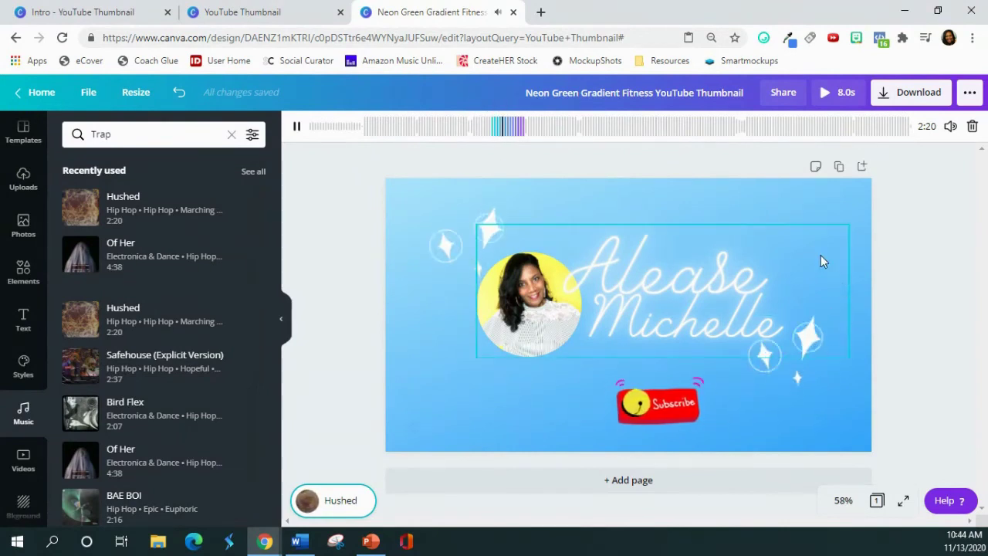
Step: Preview the full animated intro with its background music and return to the design
left_click(826, 93)
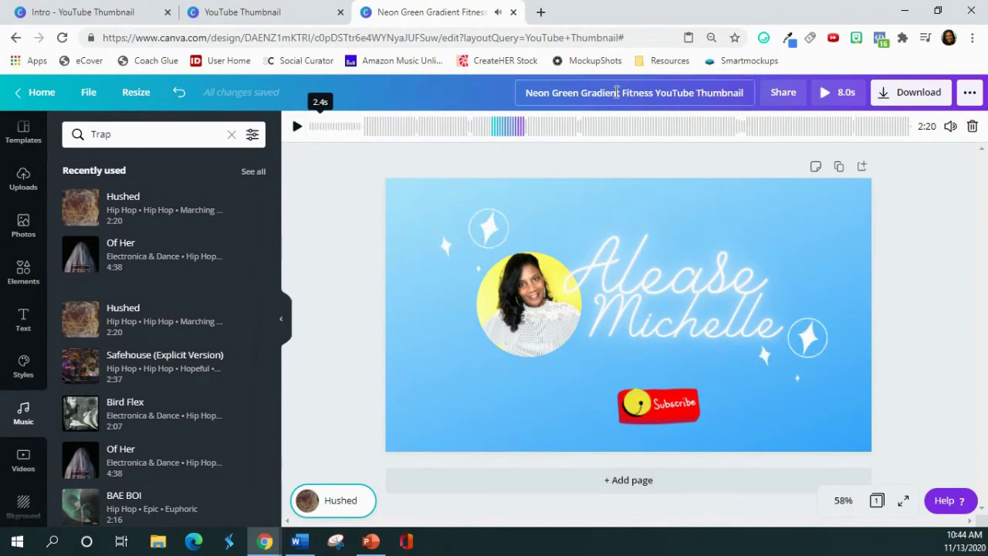
left_click(828, 92)
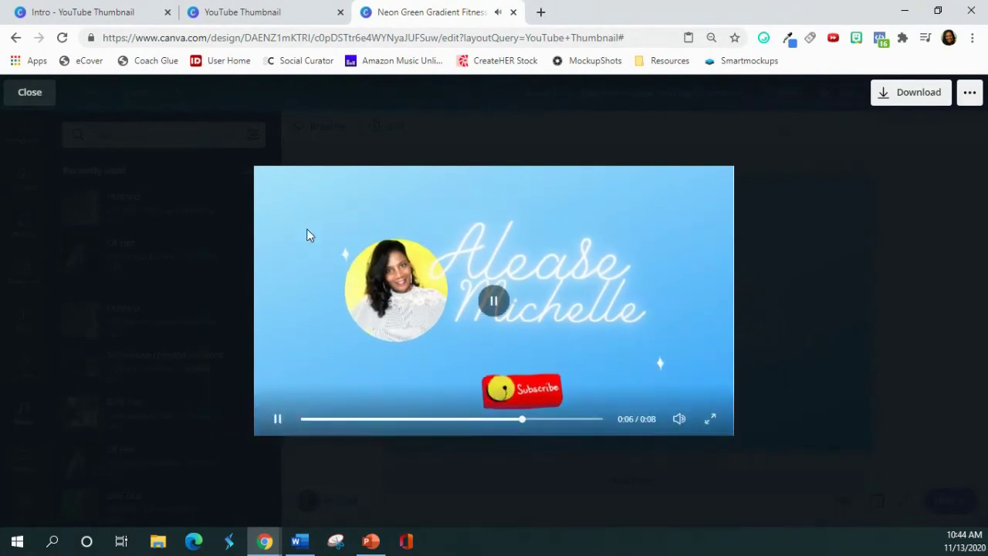
left_click(38, 102)
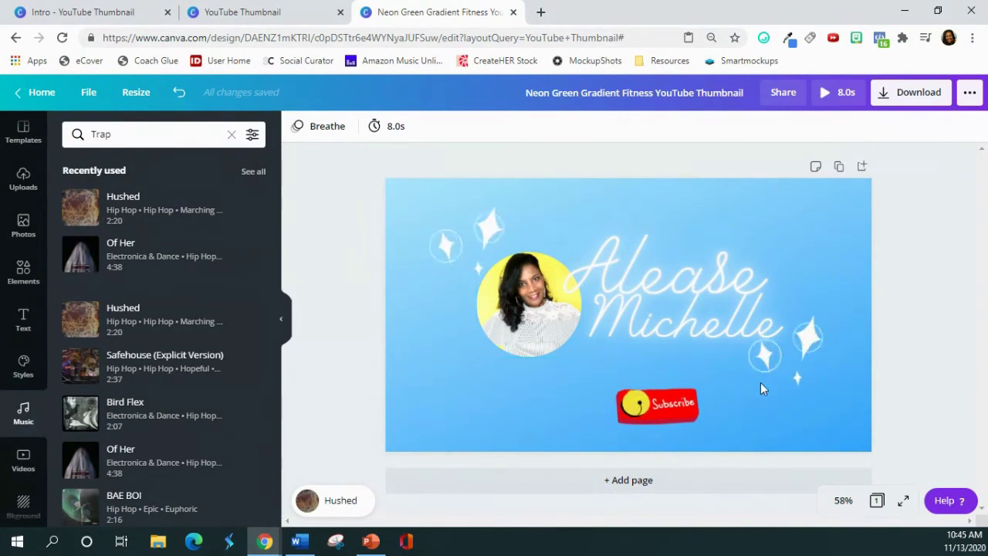
Step: Download the finished intro design as an MP4 video
left_click(889, 104)
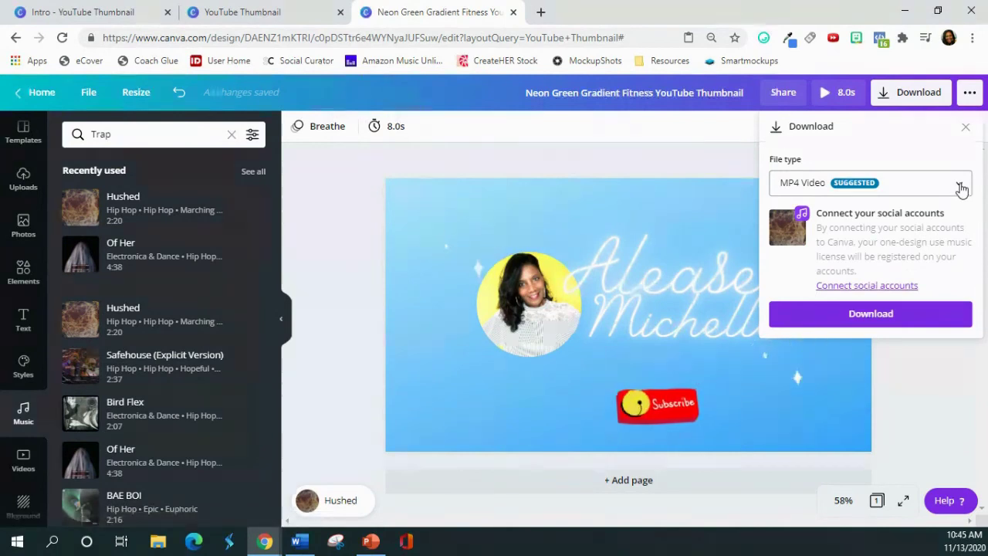
left_click(879, 320)
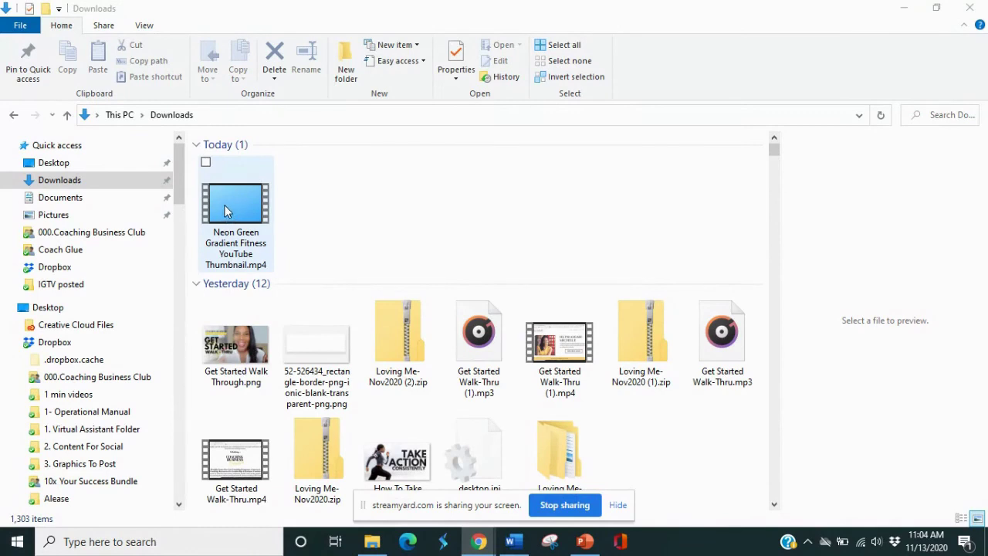
Step: Play "Neon Green Gradient Fitness YouTube Thumbnail.mp4" from the Downloads folder to check the exported intro, and close the video player
double_click(224, 205)
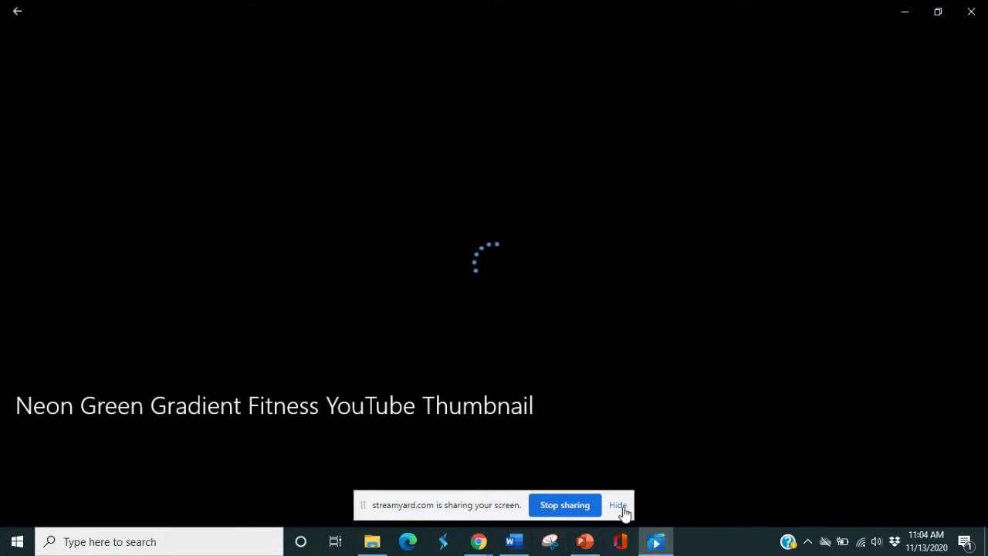
left_click(620, 506)
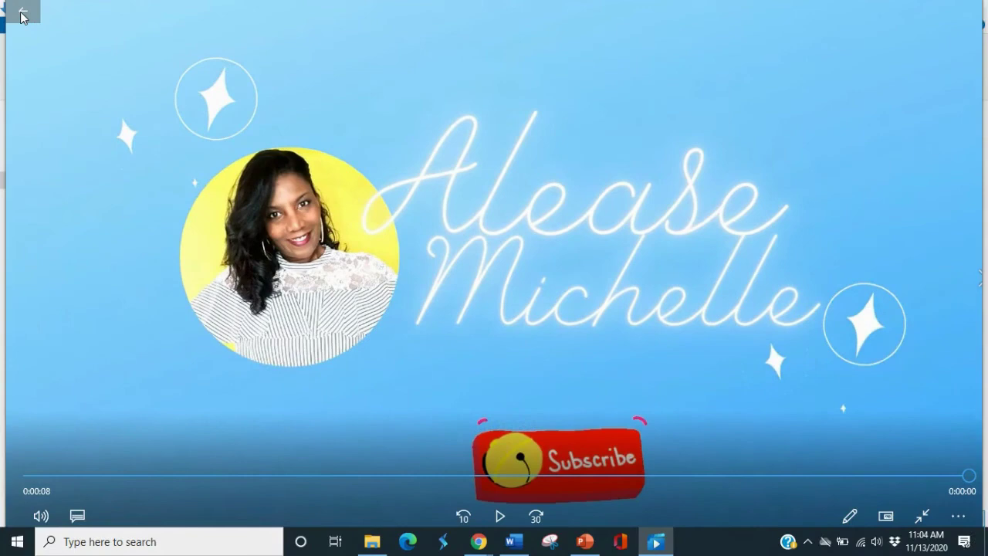
left_click(19, 11)
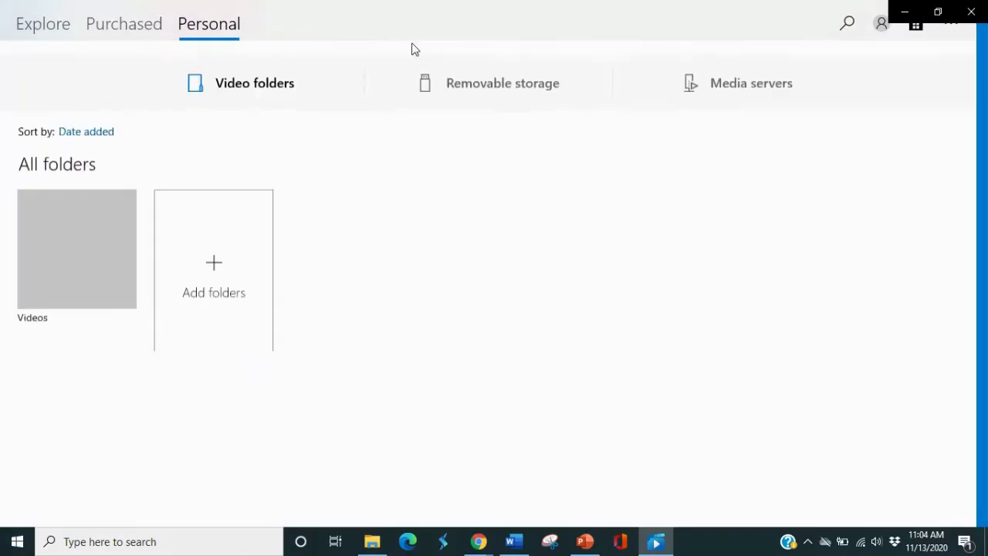
left_click(971, 8)
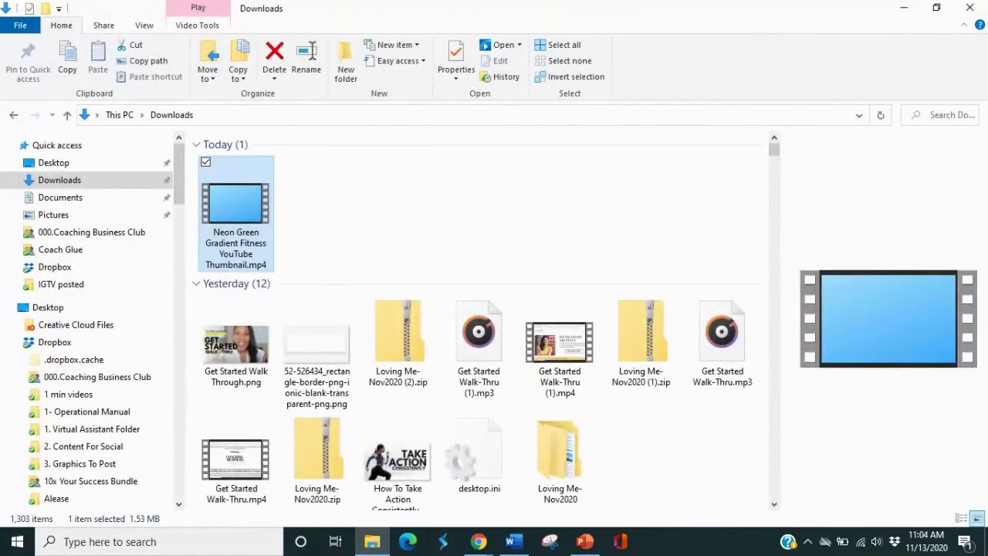